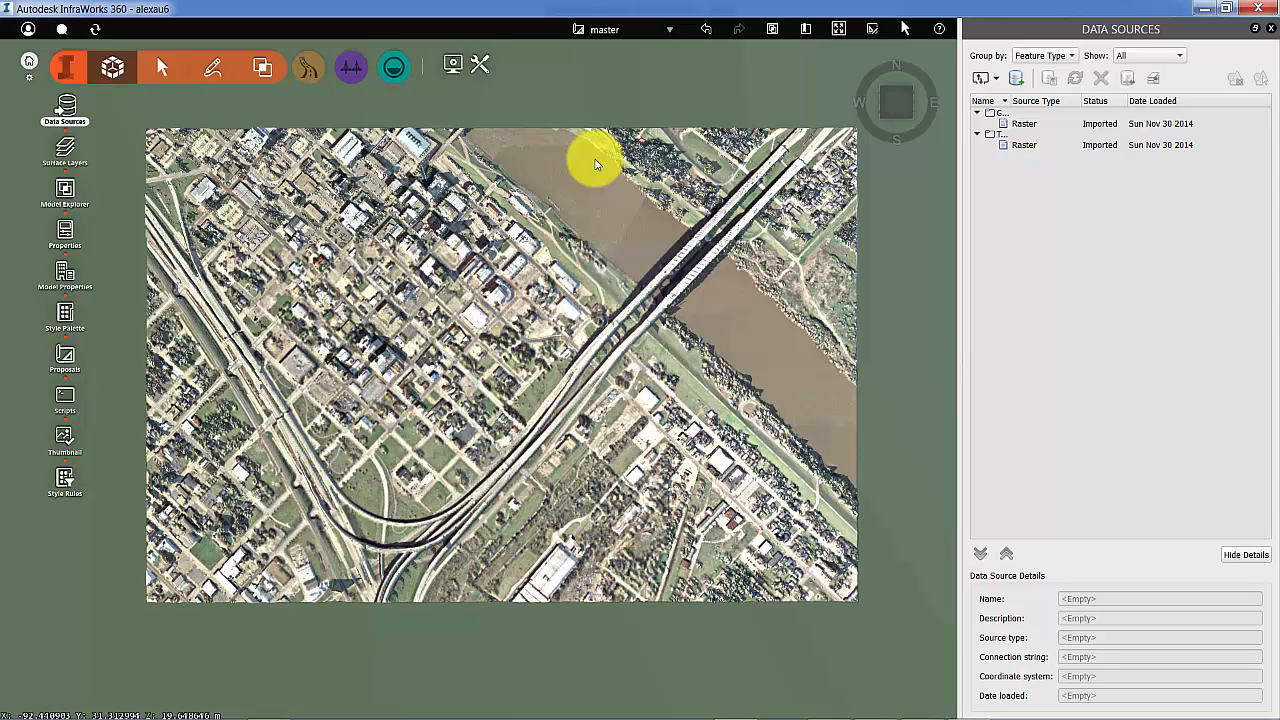
pyautogui.click(1015, 82)
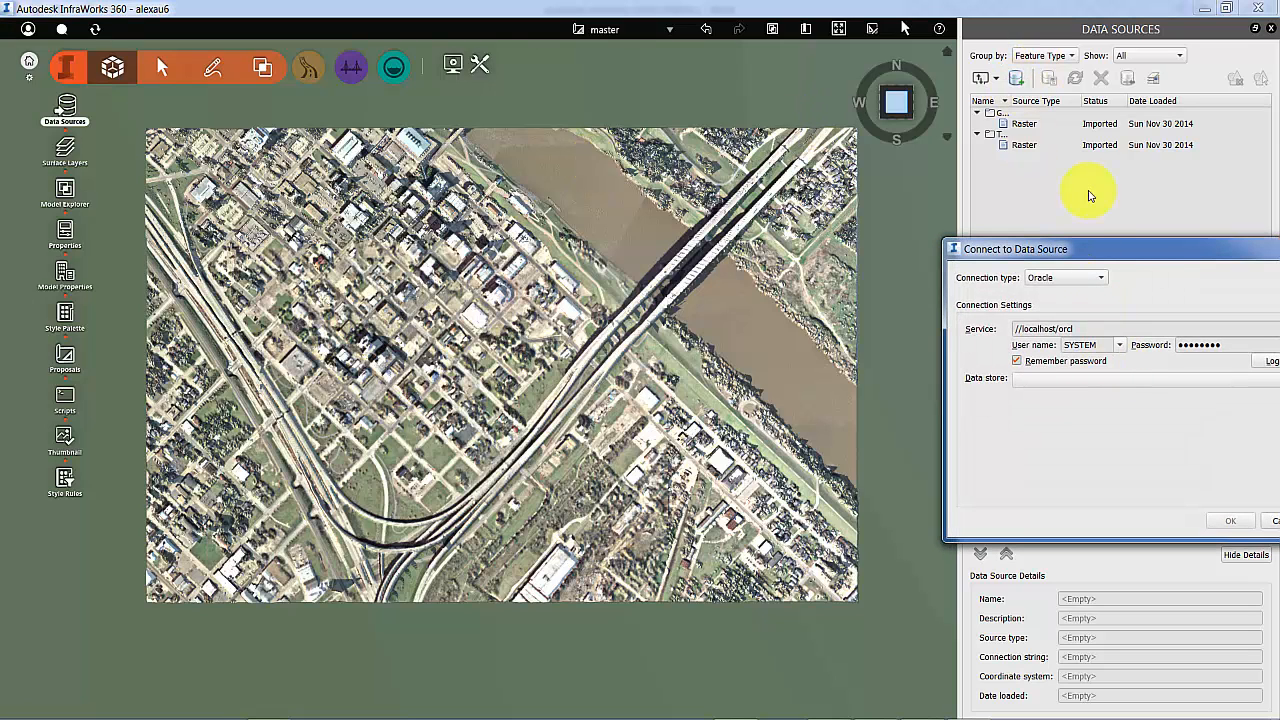
pyautogui.moveTo(1063, 252); pyautogui.dragTo(859, 245)
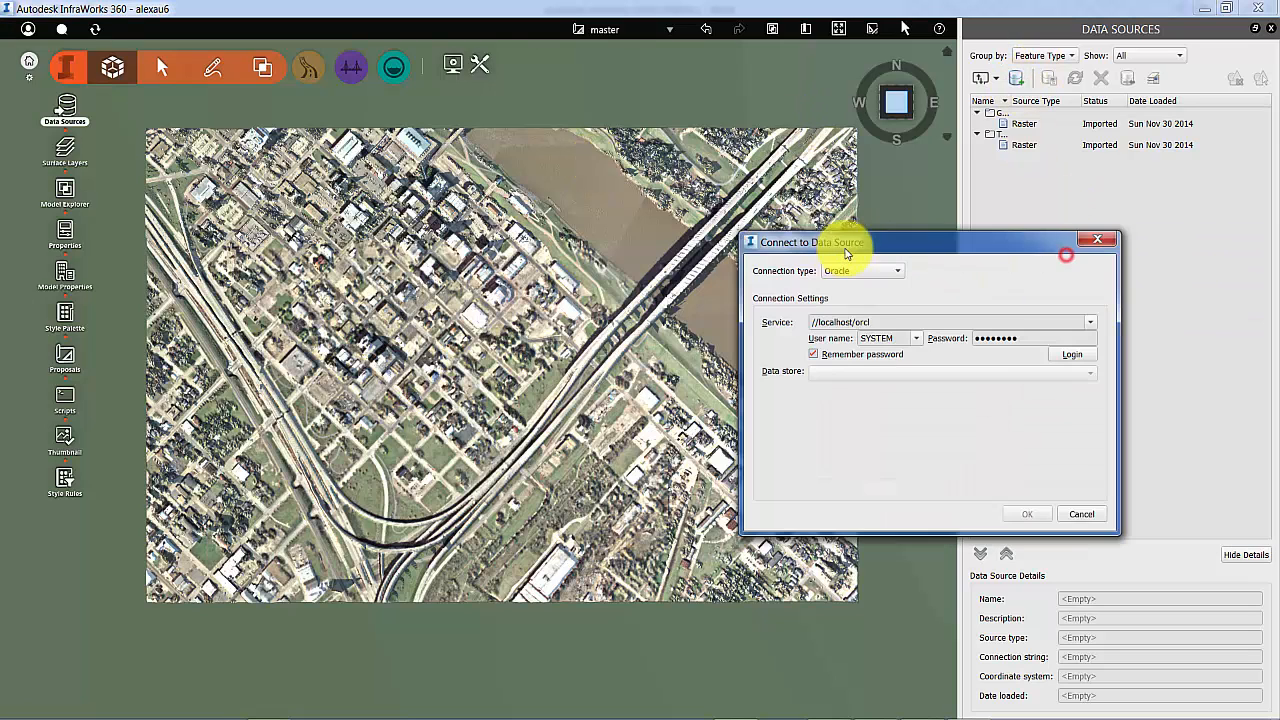
pyautogui.click(1081, 515)
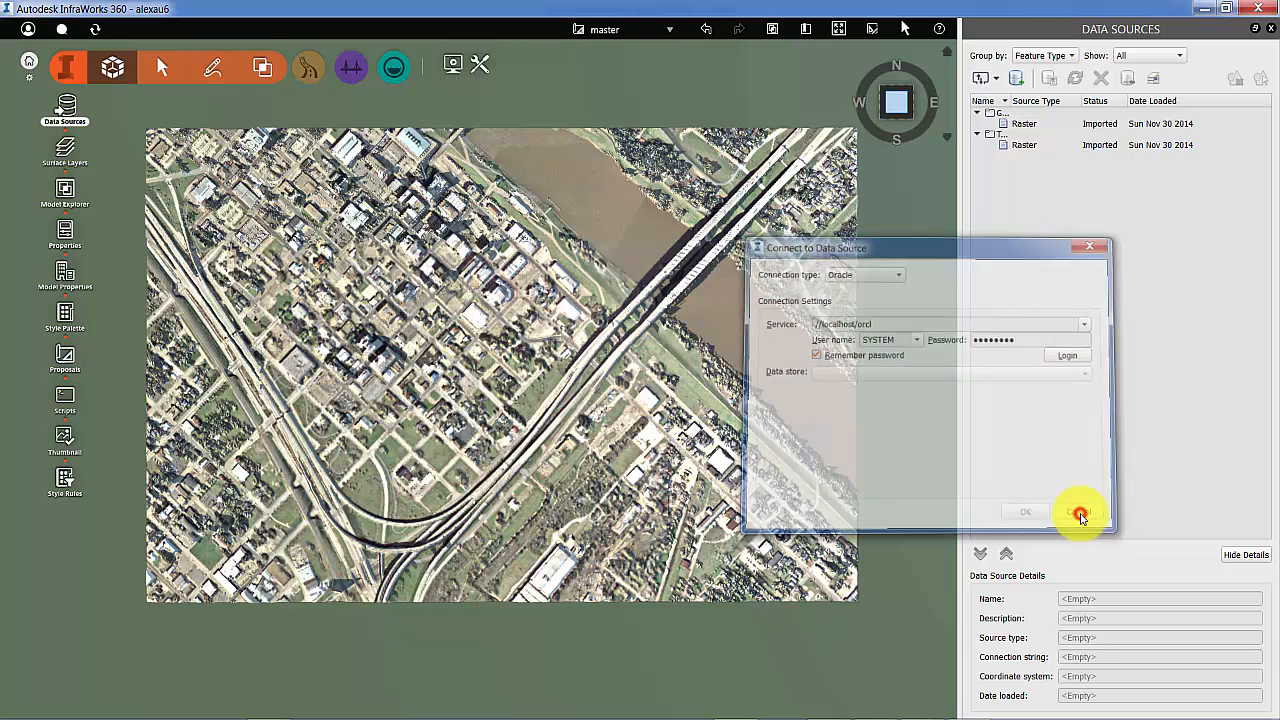
# Add all SQLite files in the IM folder, EL_CONDUCTOR through SNBN_RAILROADS, as data sources and widen the Name column to read them.
pyautogui.click(995, 82)
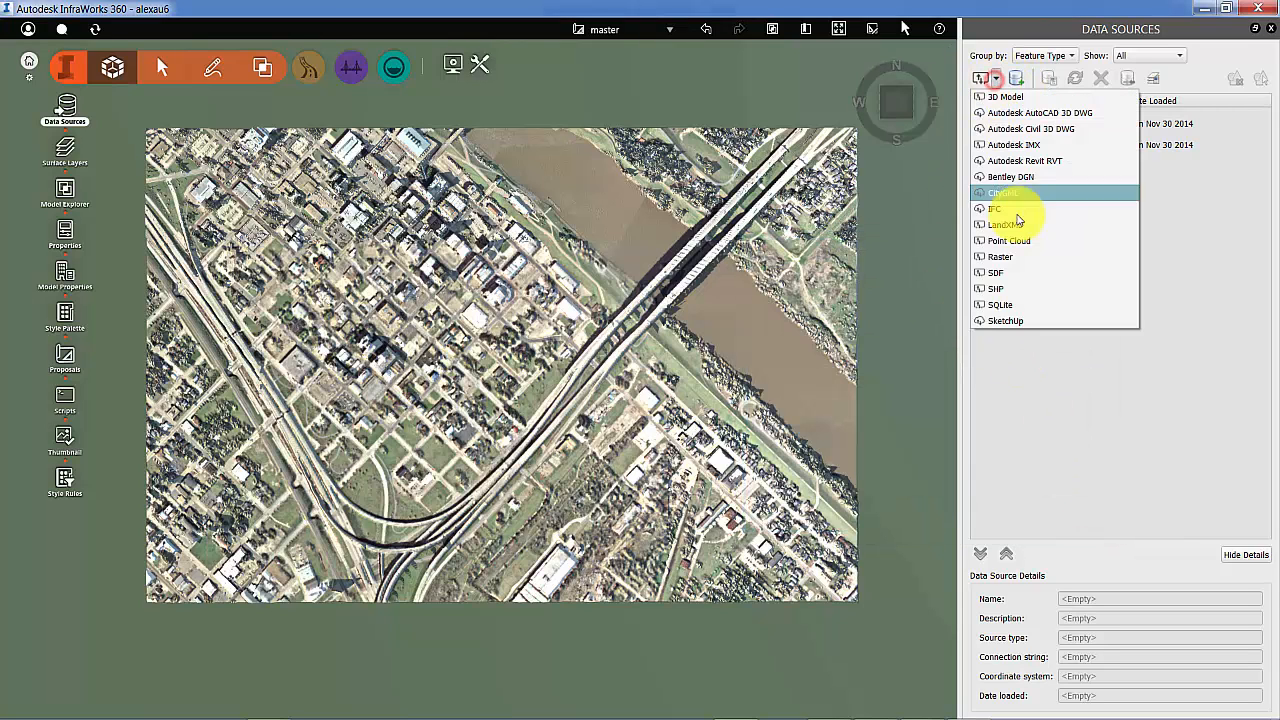
pyautogui.click(999, 310)
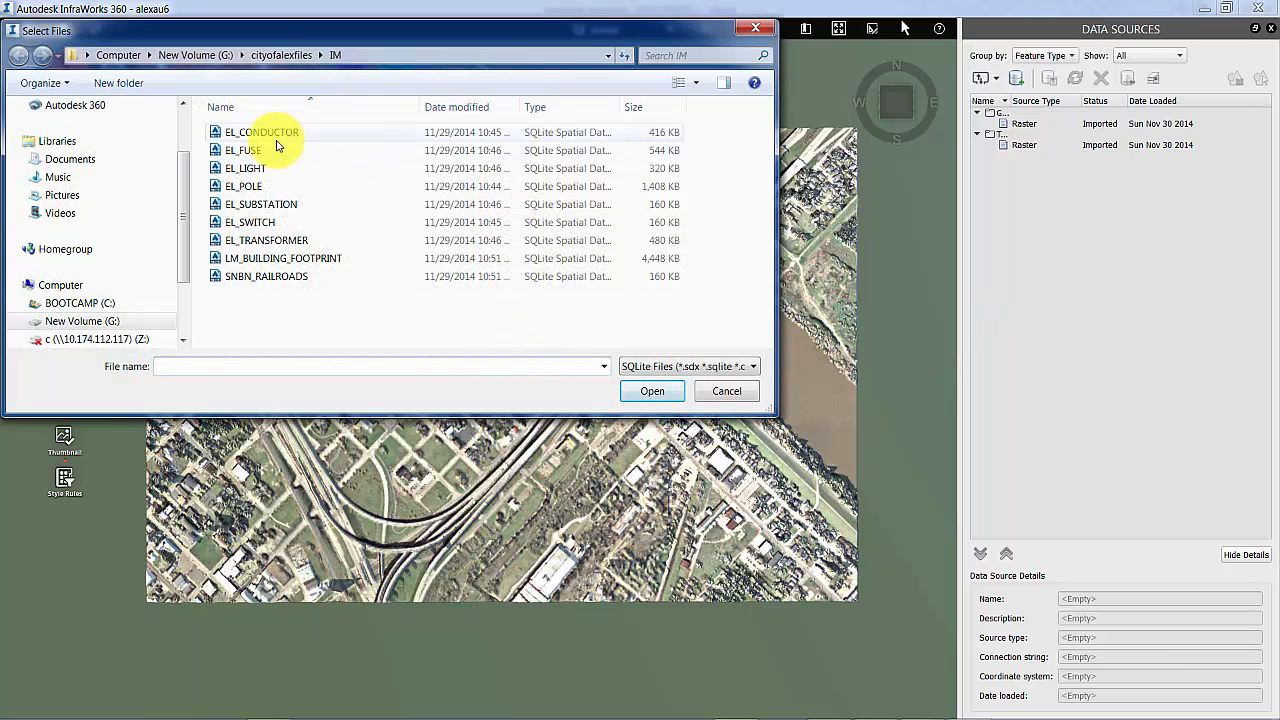
pyautogui.click(268, 132)
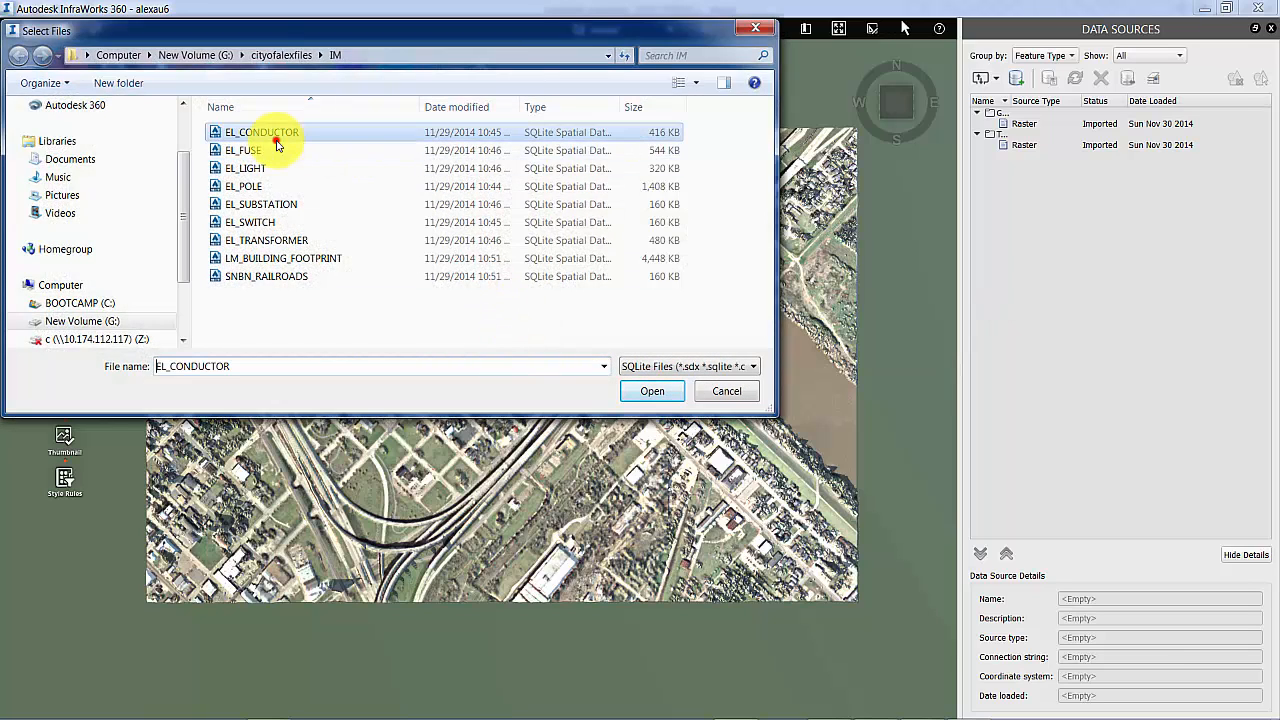
pyautogui.keyDown('shift'); pyautogui.click(268, 283); pyautogui.keyUp('shift')
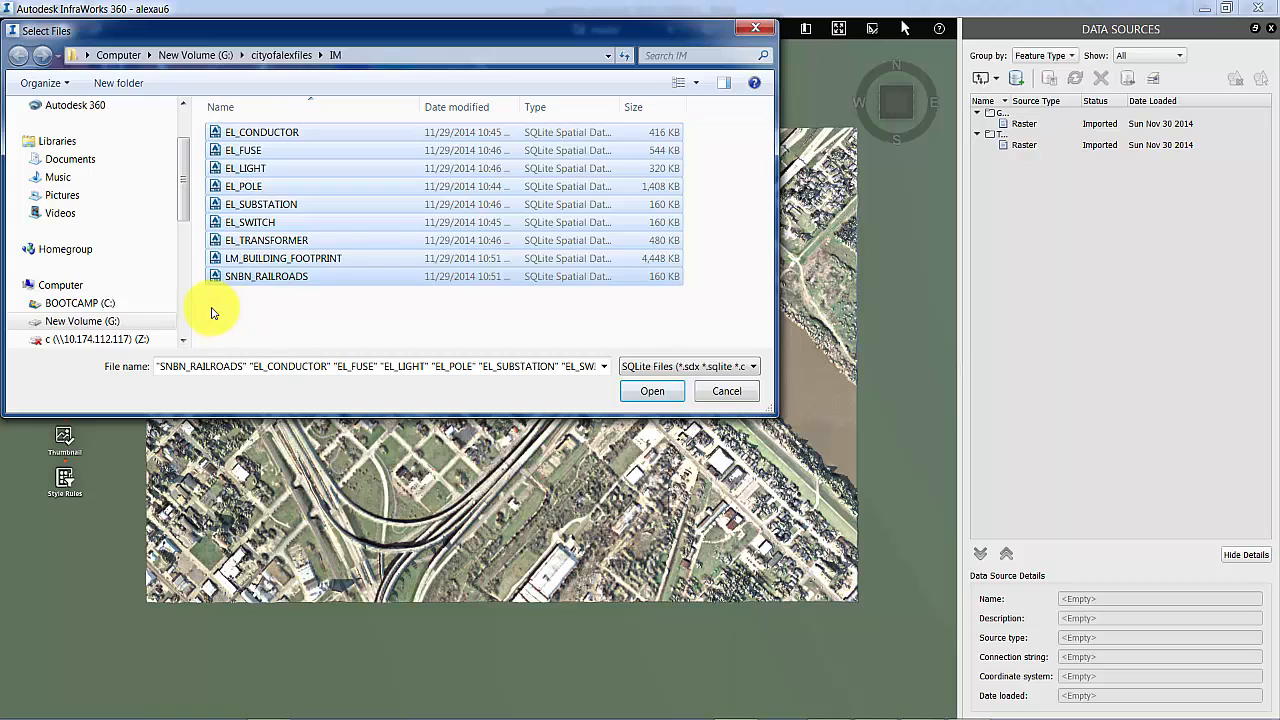
pyautogui.click(650, 392)
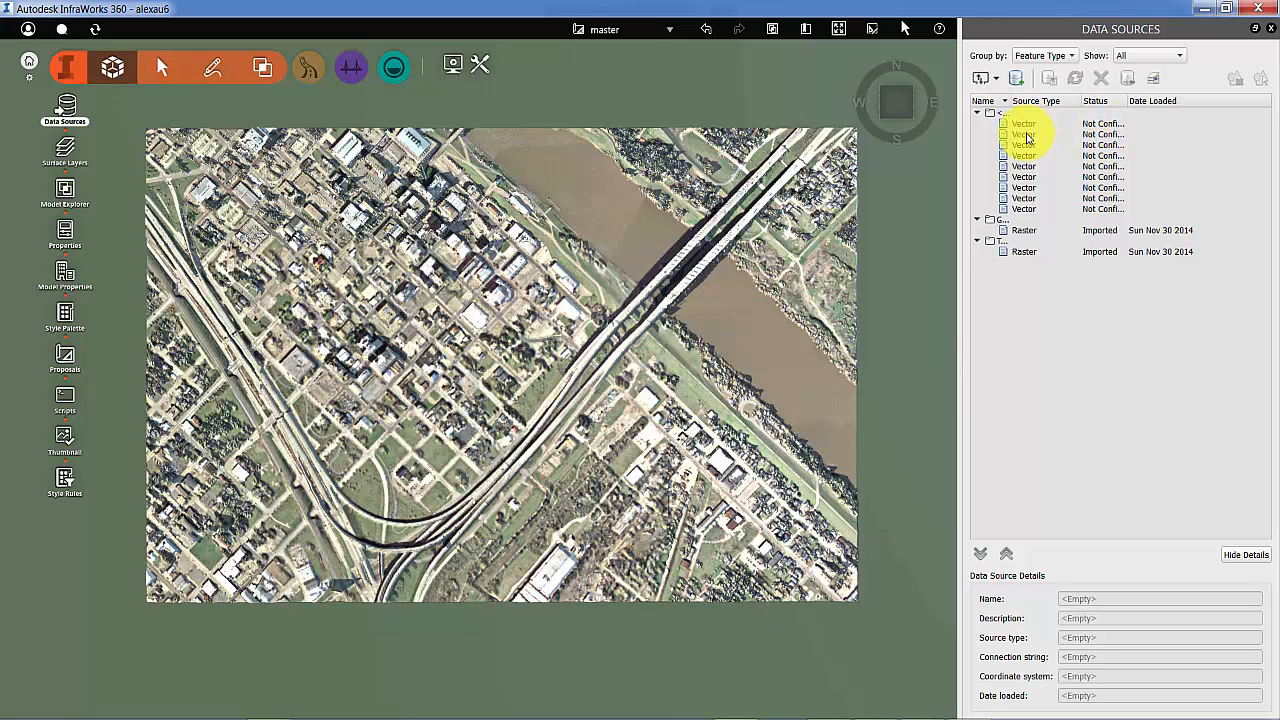
pyautogui.moveTo(1011, 100); pyautogui.dragTo(1125, 100)
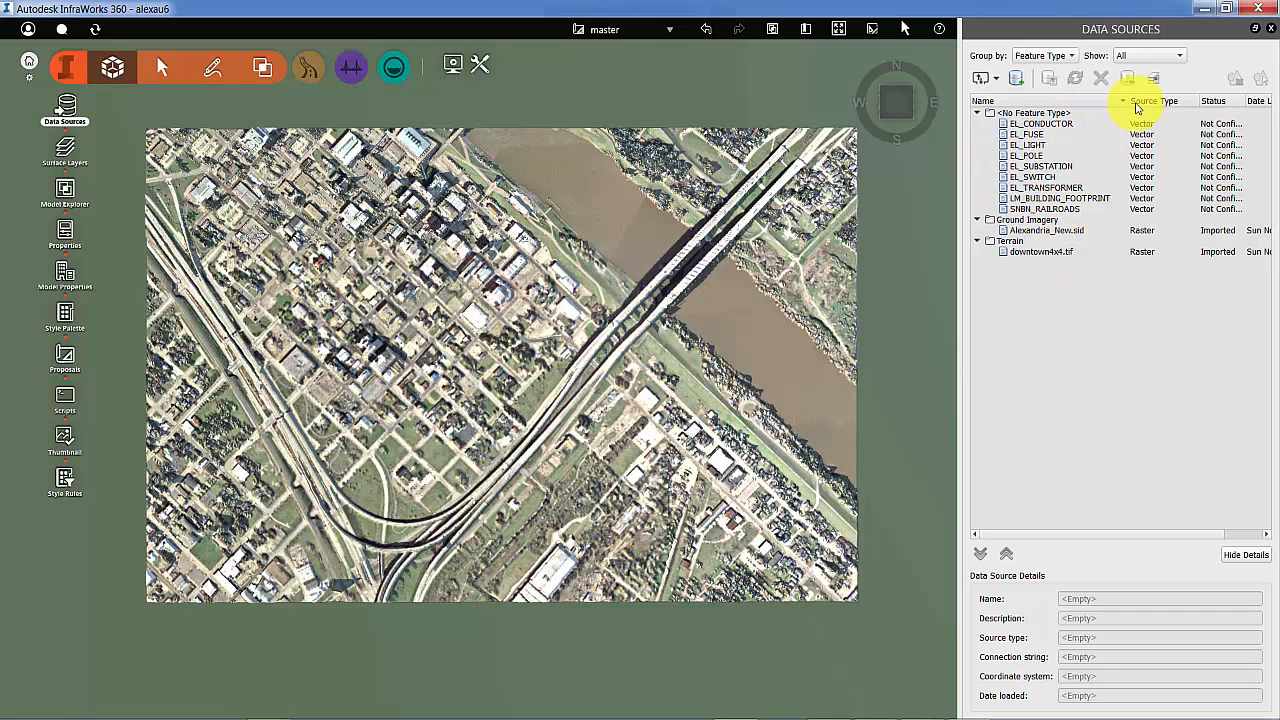
pyautogui.moveTo(1127, 100); pyautogui.dragTo(1077, 102)
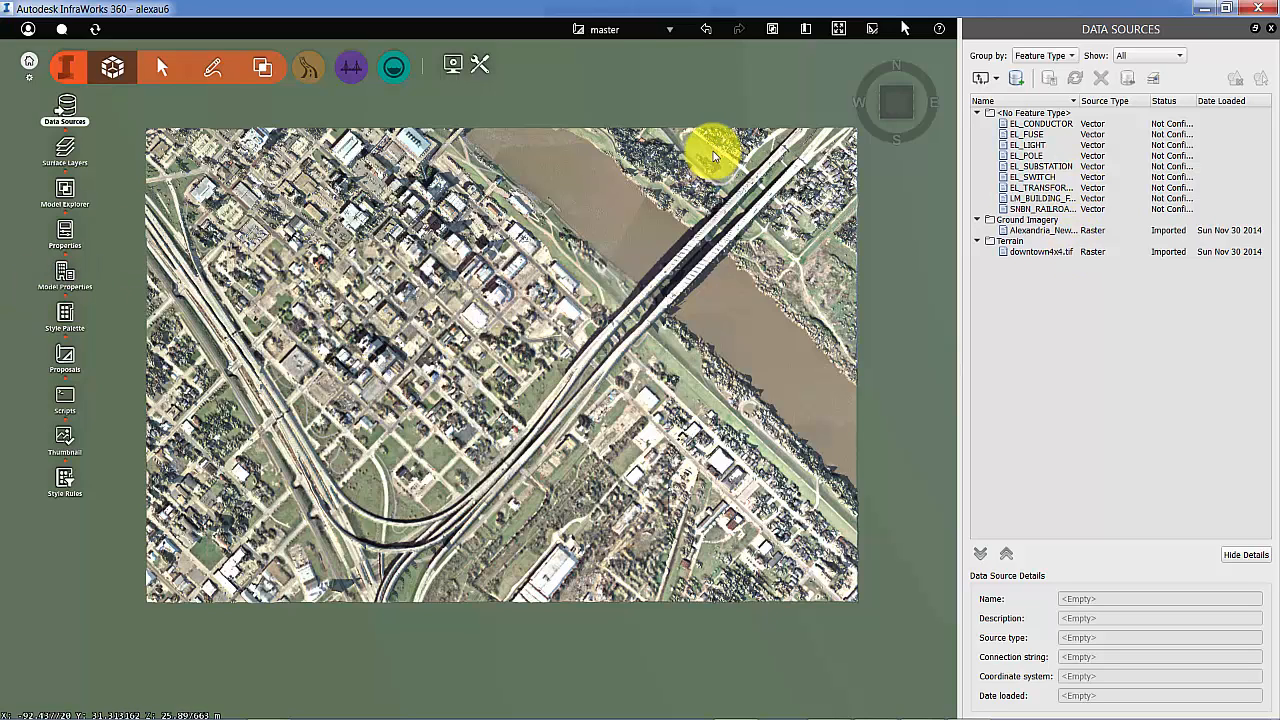
# Add the SHP file tl_2011_22079_areawater from the TL_2011_22079_AREAWATER folder in cityofalexfiles as a data source.
pyautogui.click(996, 79)
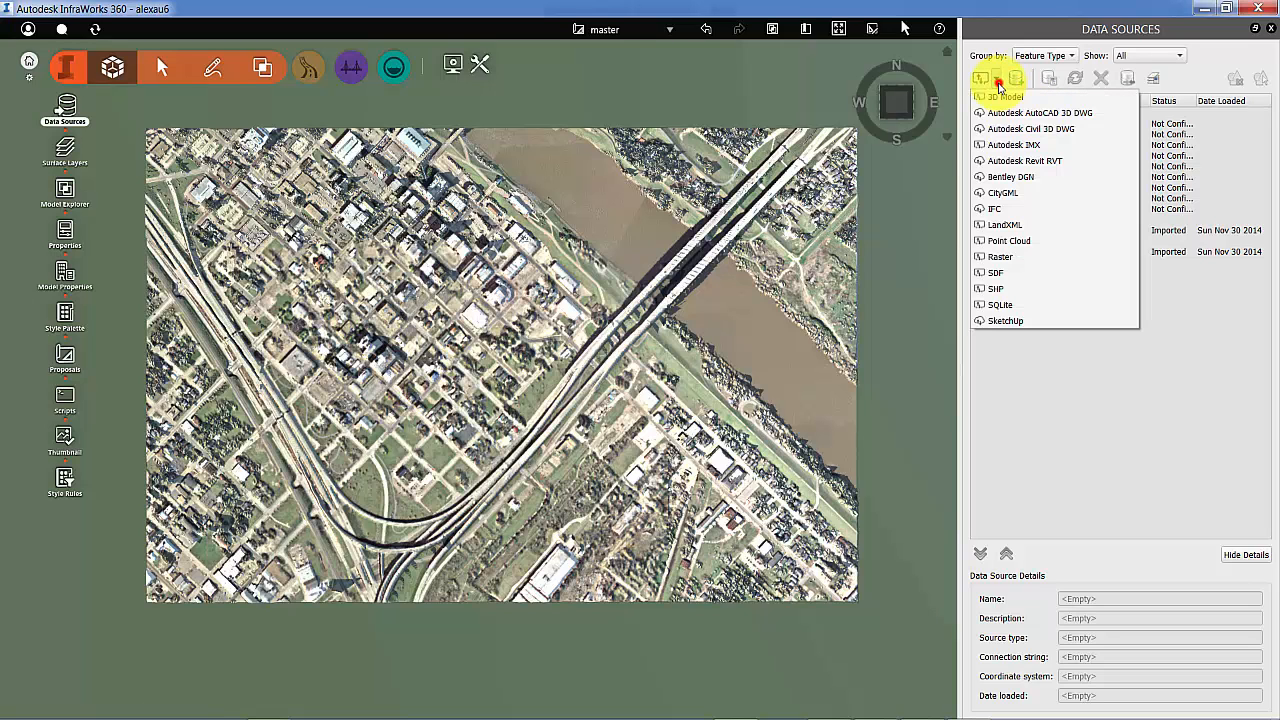
pyautogui.click(995, 288)
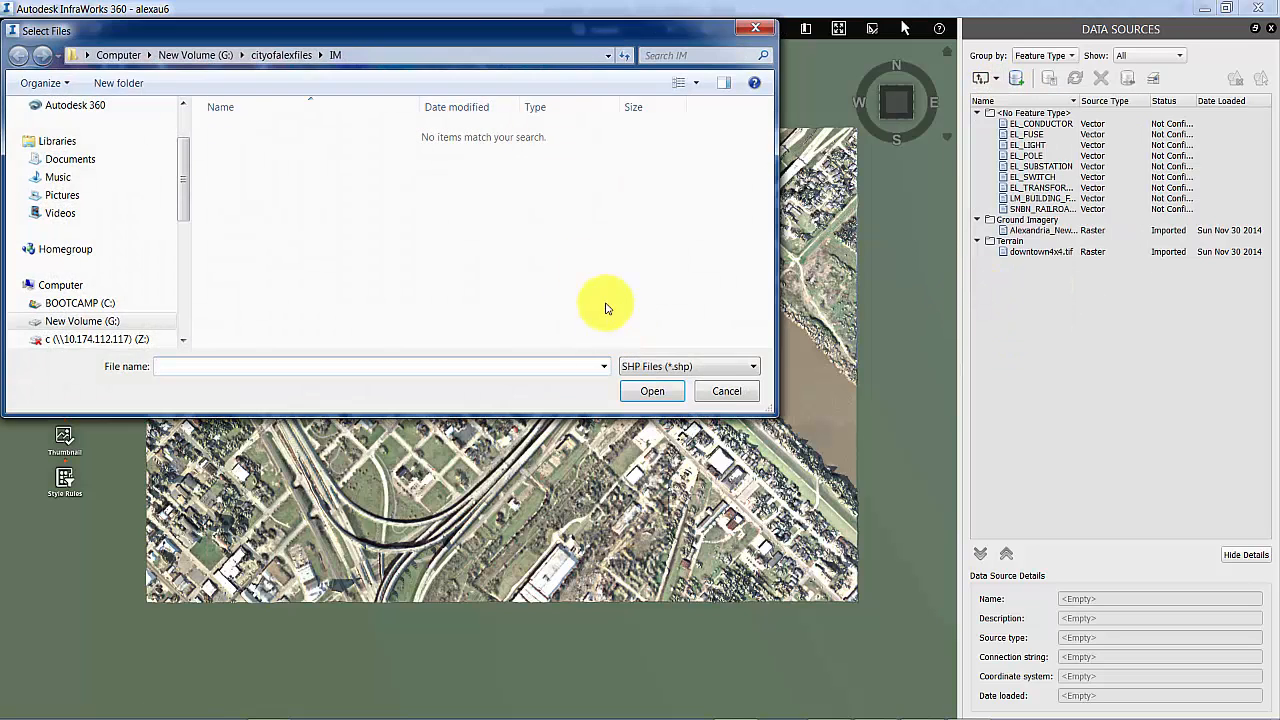
pyautogui.click(290, 55)
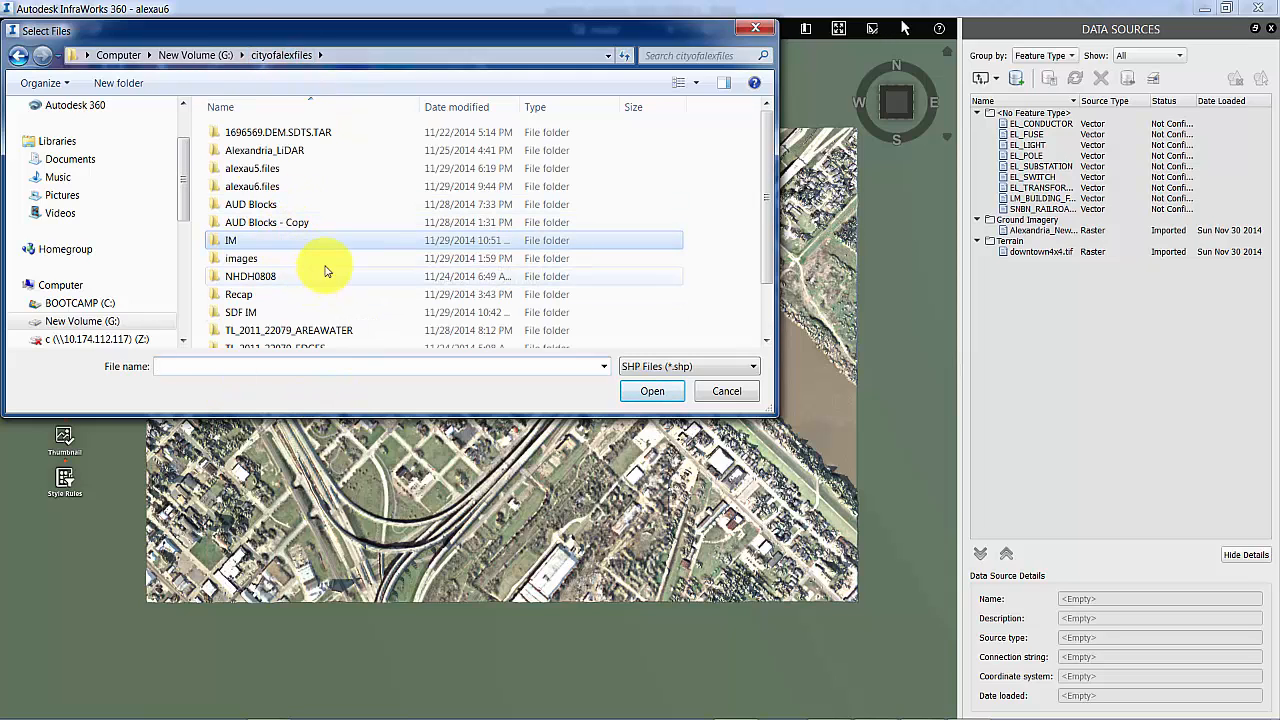
pyautogui.doubleClick(305, 331)
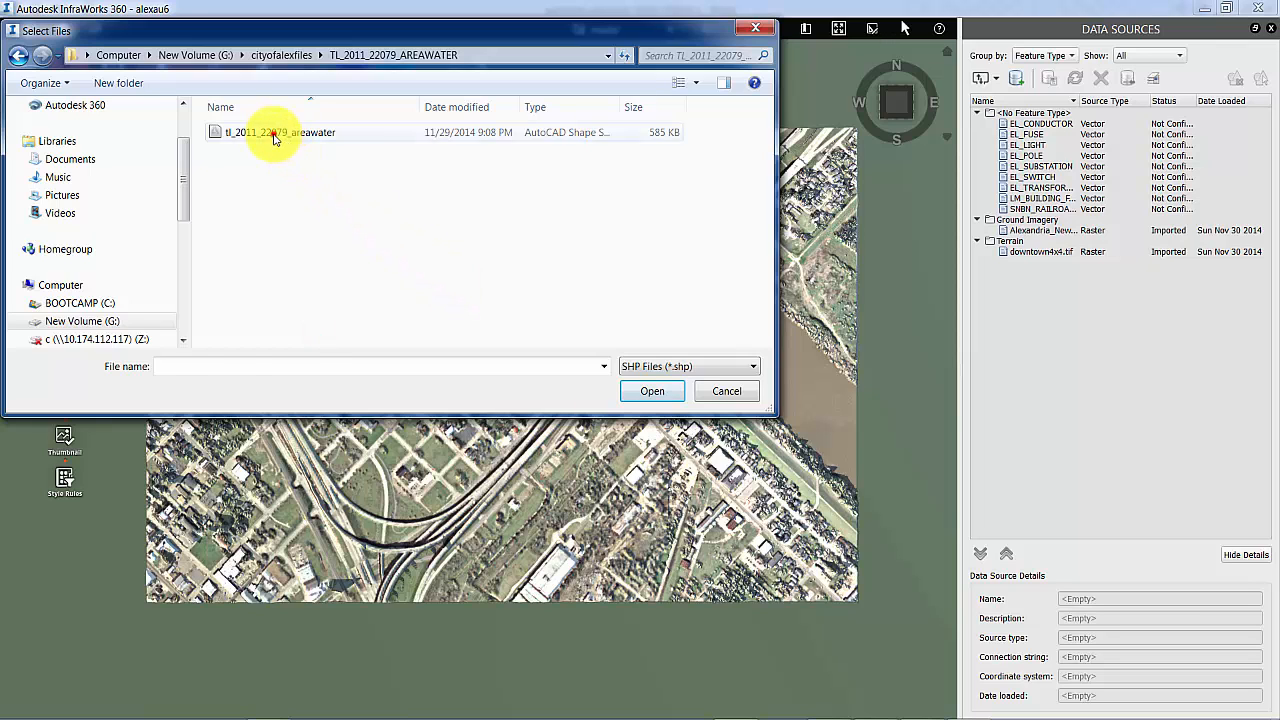
pyautogui.doubleClick(273, 134)
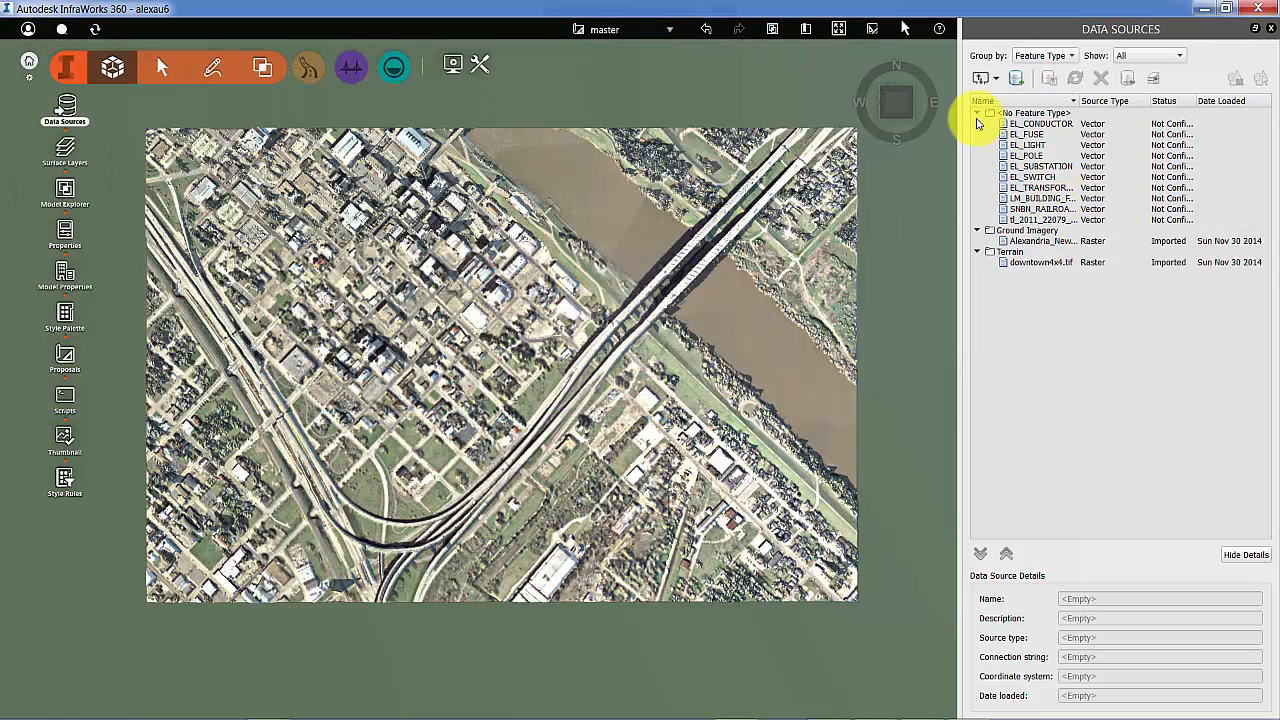
# Add the SHP file tl_2011_22079_roads from the TL_2011_22079_ROADS folder as a data source and widen the Name column to show full names.
pyautogui.click(984, 78)
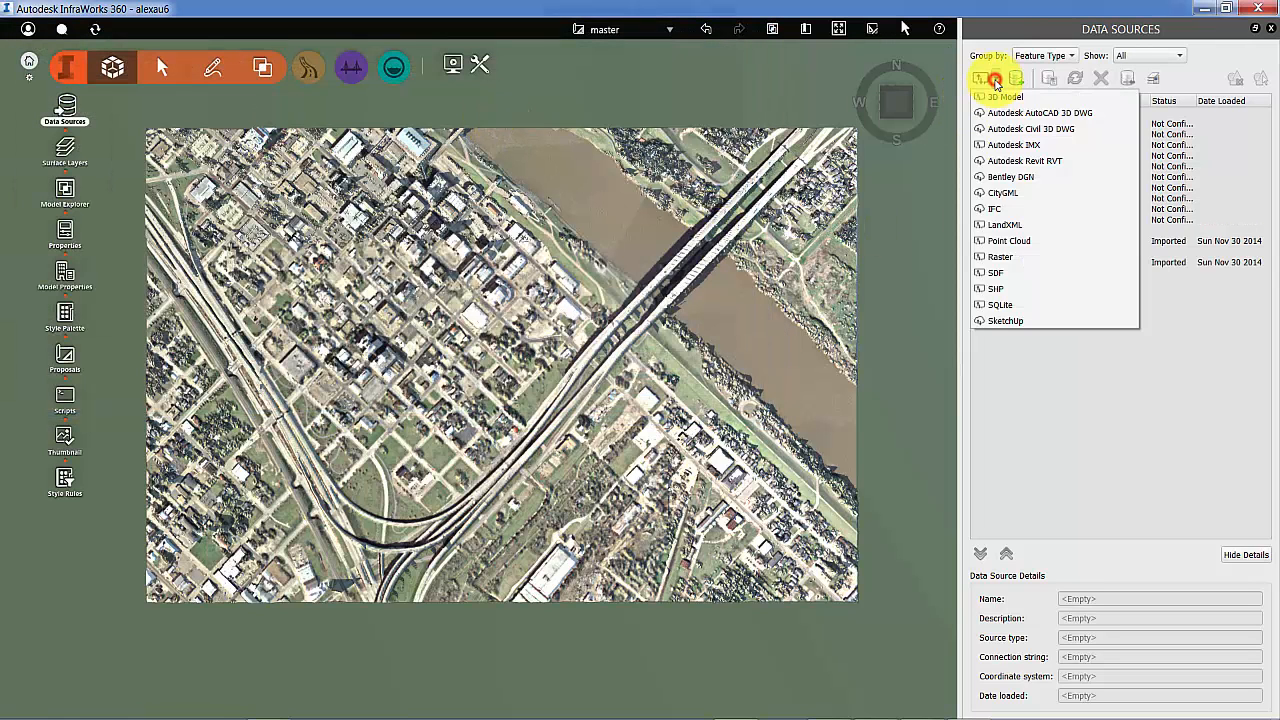
pyautogui.click(993, 289)
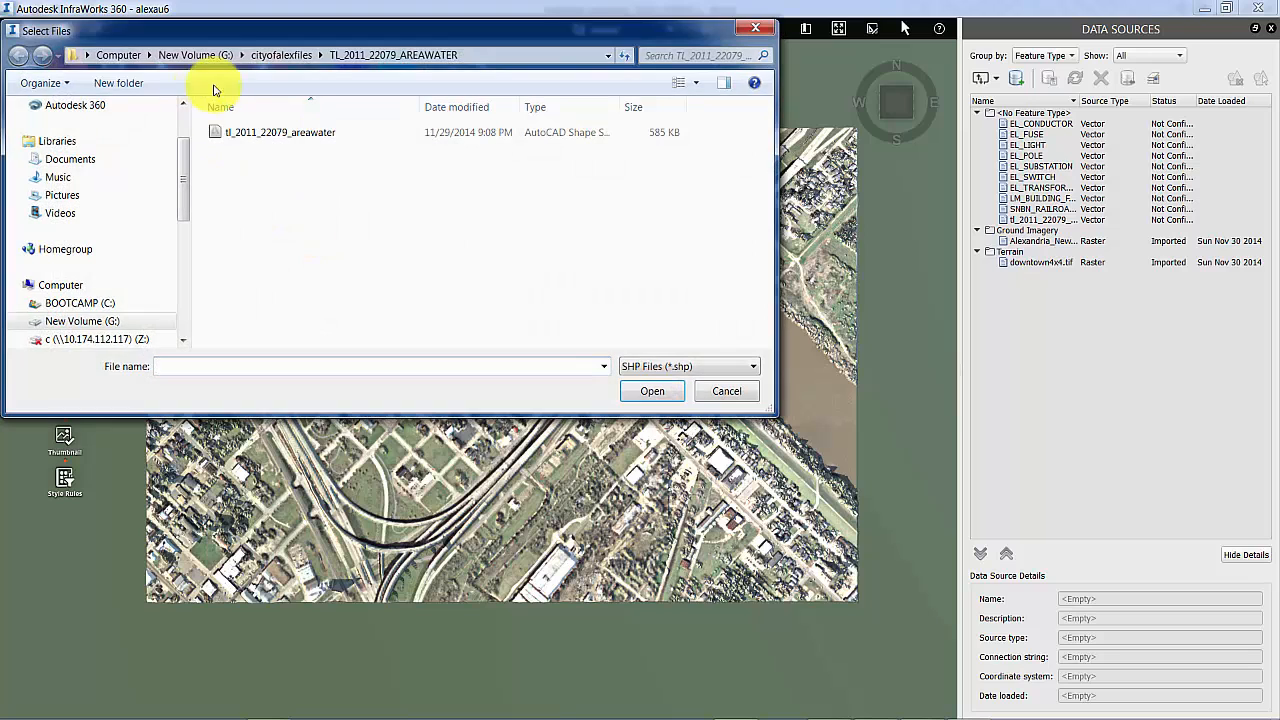
pyautogui.click(291, 55)
pyautogui.scroll(-3, 705, 330)
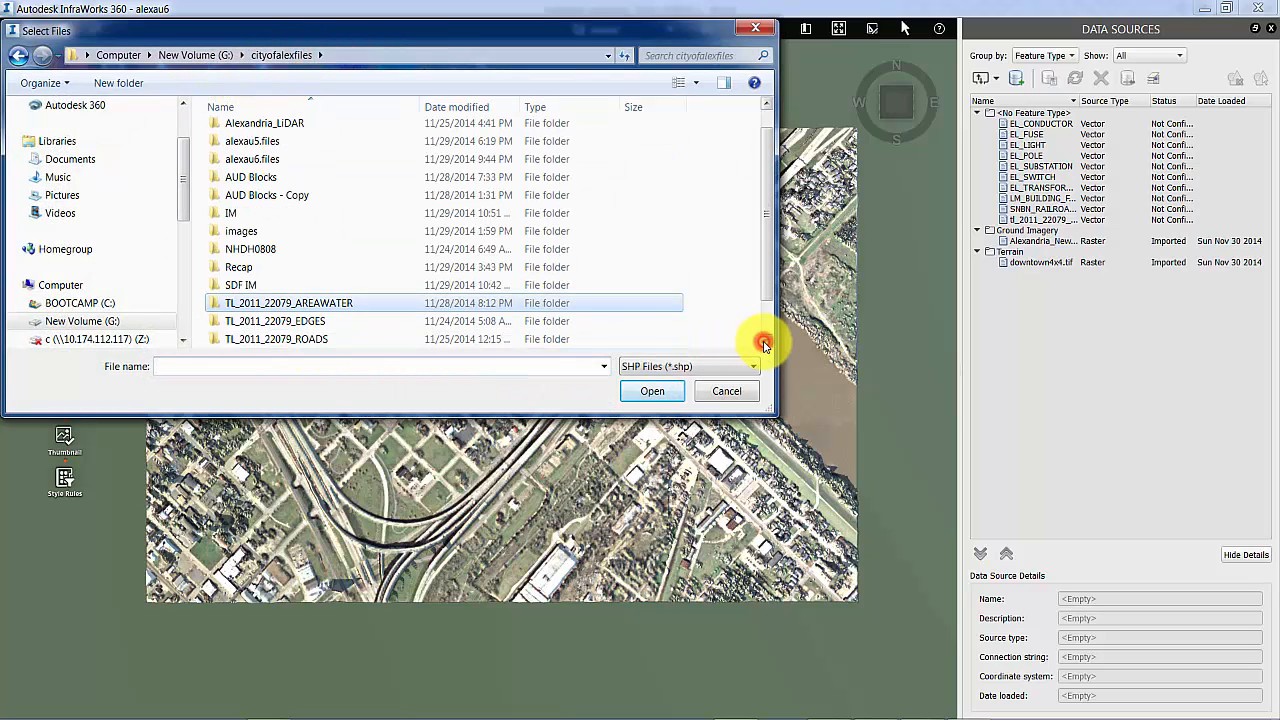
pyautogui.doubleClick(262, 322)
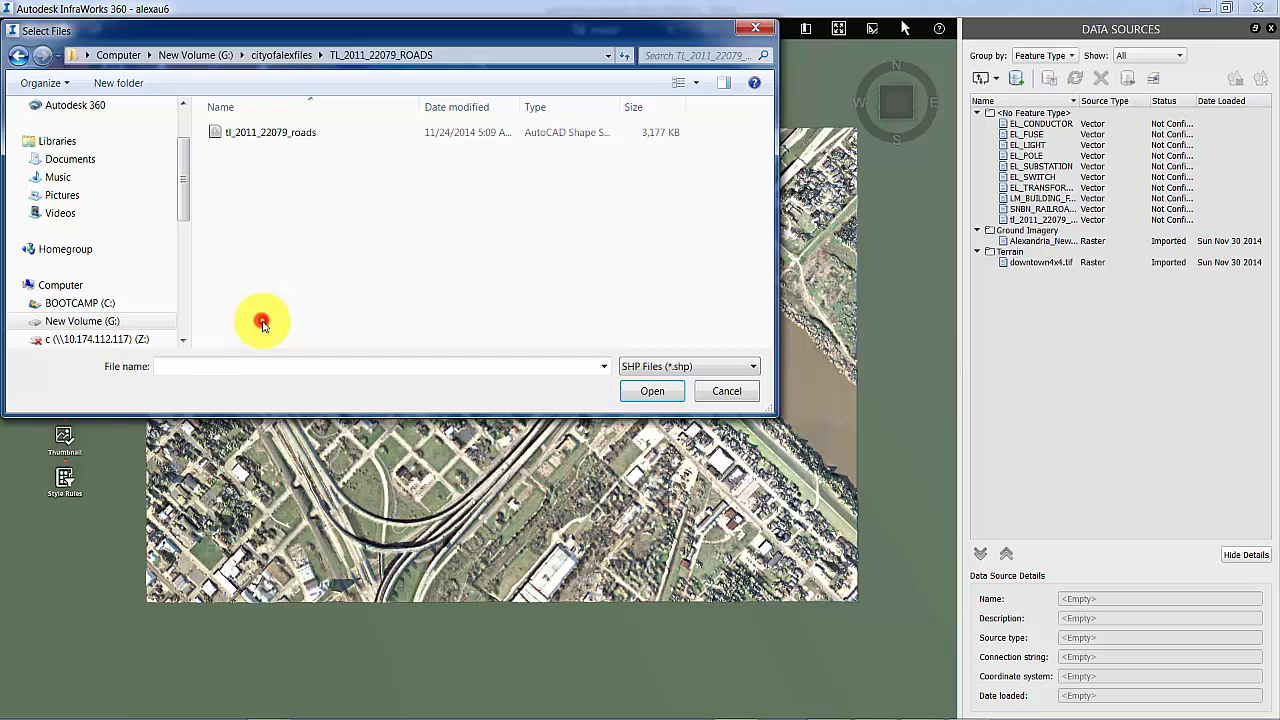
pyautogui.click(295, 132)
pyautogui.click(668, 386)
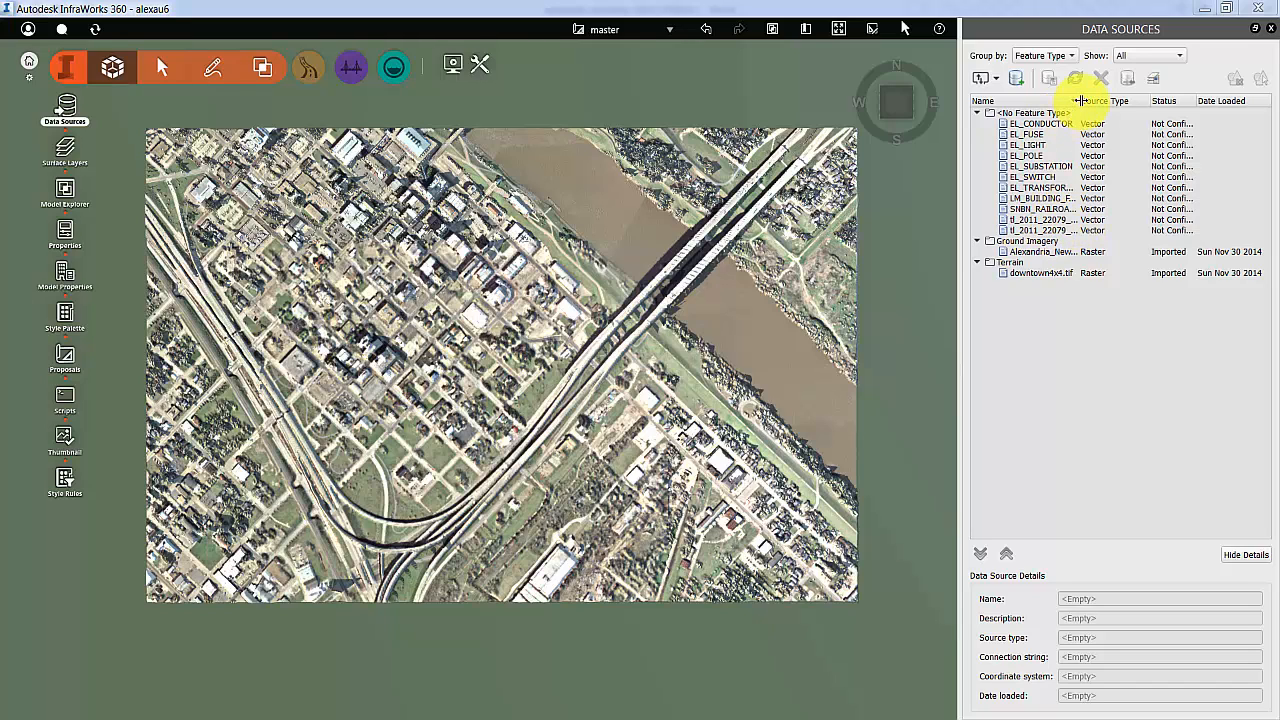
pyautogui.moveTo(1078, 100); pyautogui.dragTo(1134, 101)
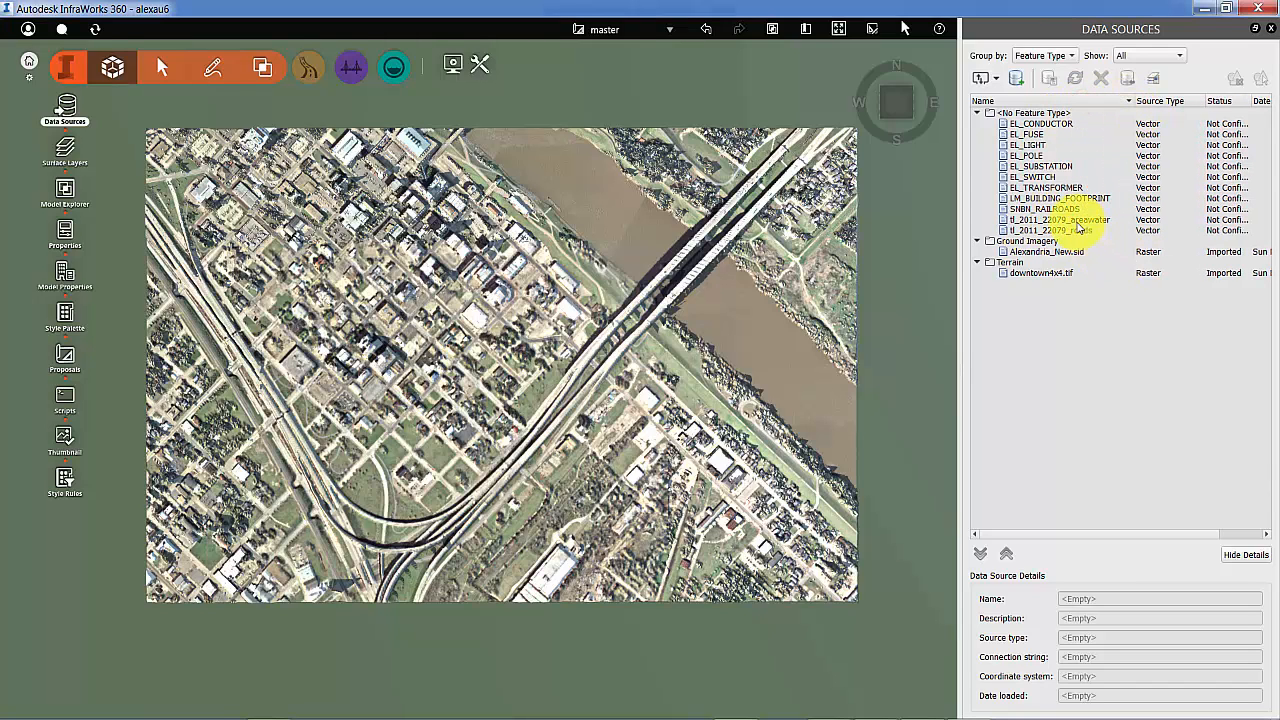
# Open the configuration of tl_2011_22079_areawater, check its geo location and enable clipping to the model extent.
pyautogui.click(1078, 221)
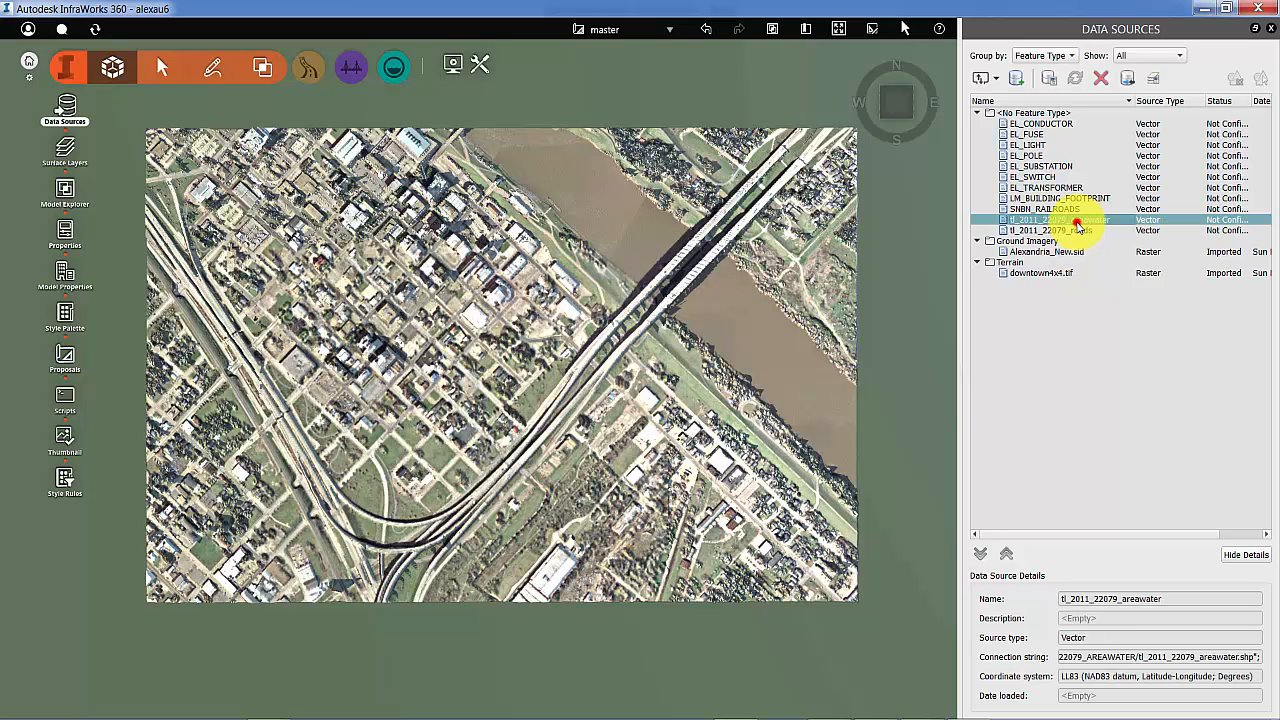
pyautogui.doubleClick(1076, 221)
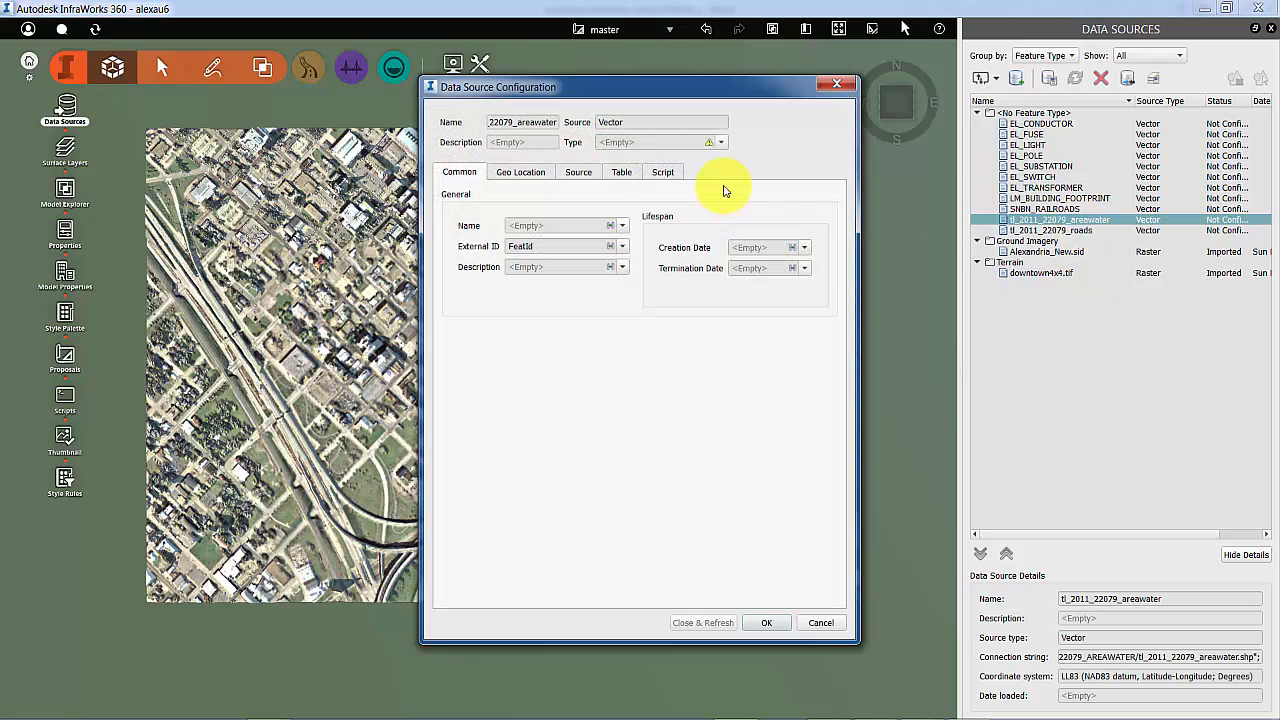
pyautogui.click(521, 173)
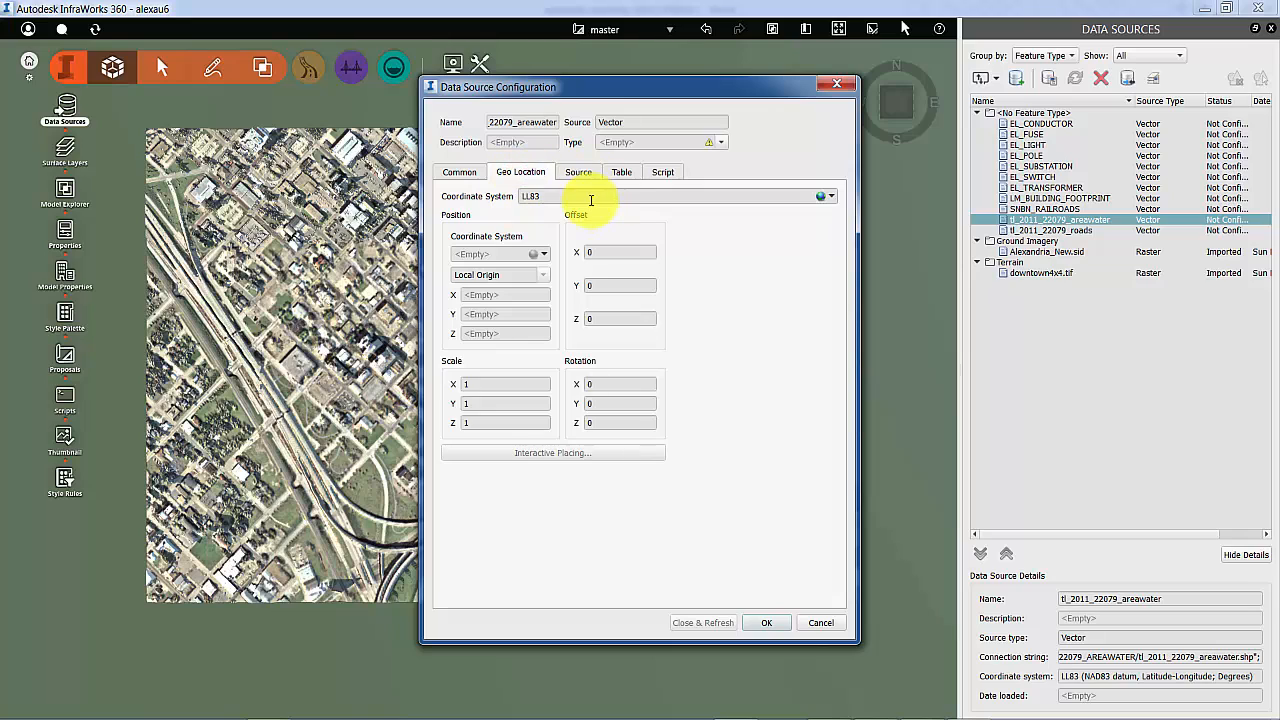
pyautogui.click(578, 173)
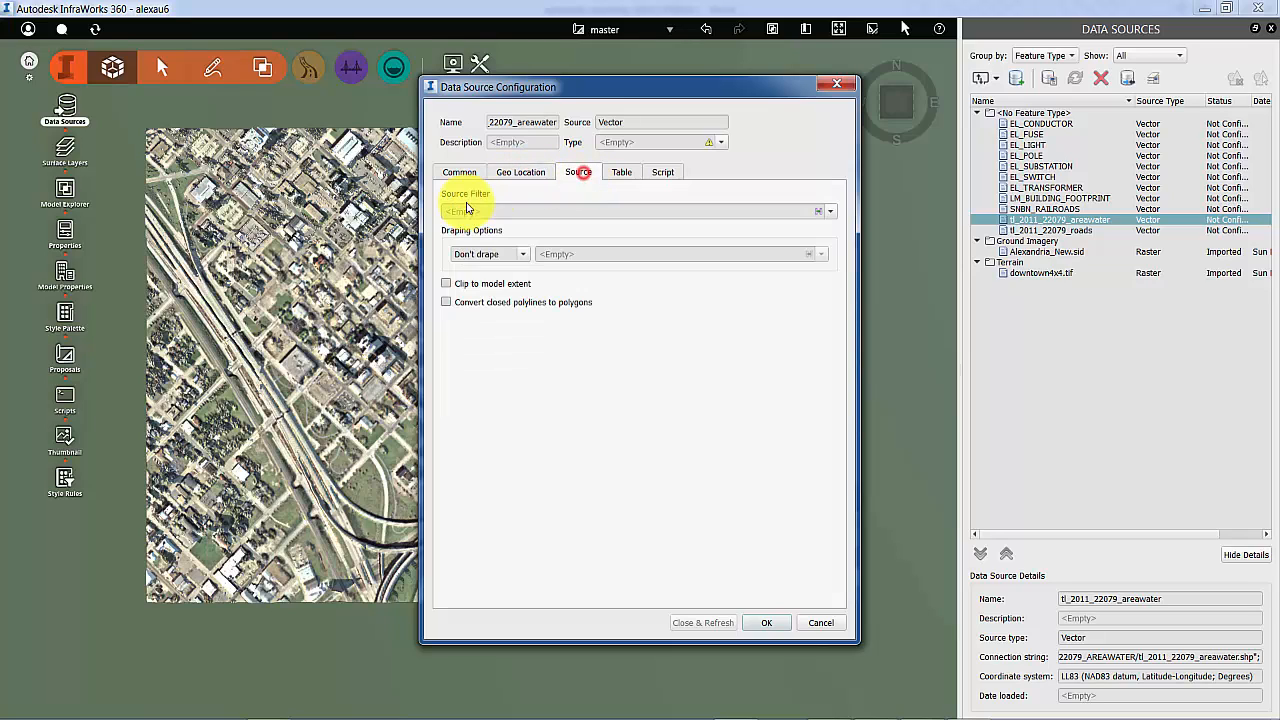
pyautogui.click(446, 285)
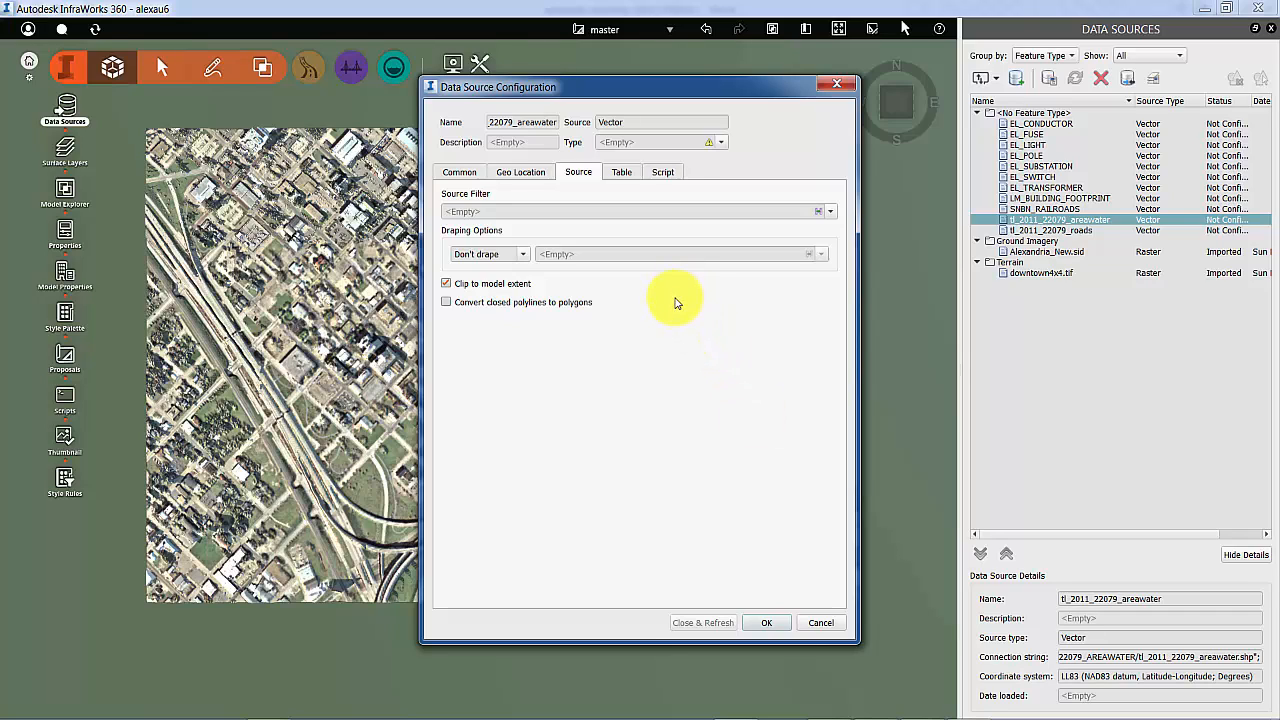
pyautogui.click(521, 172)
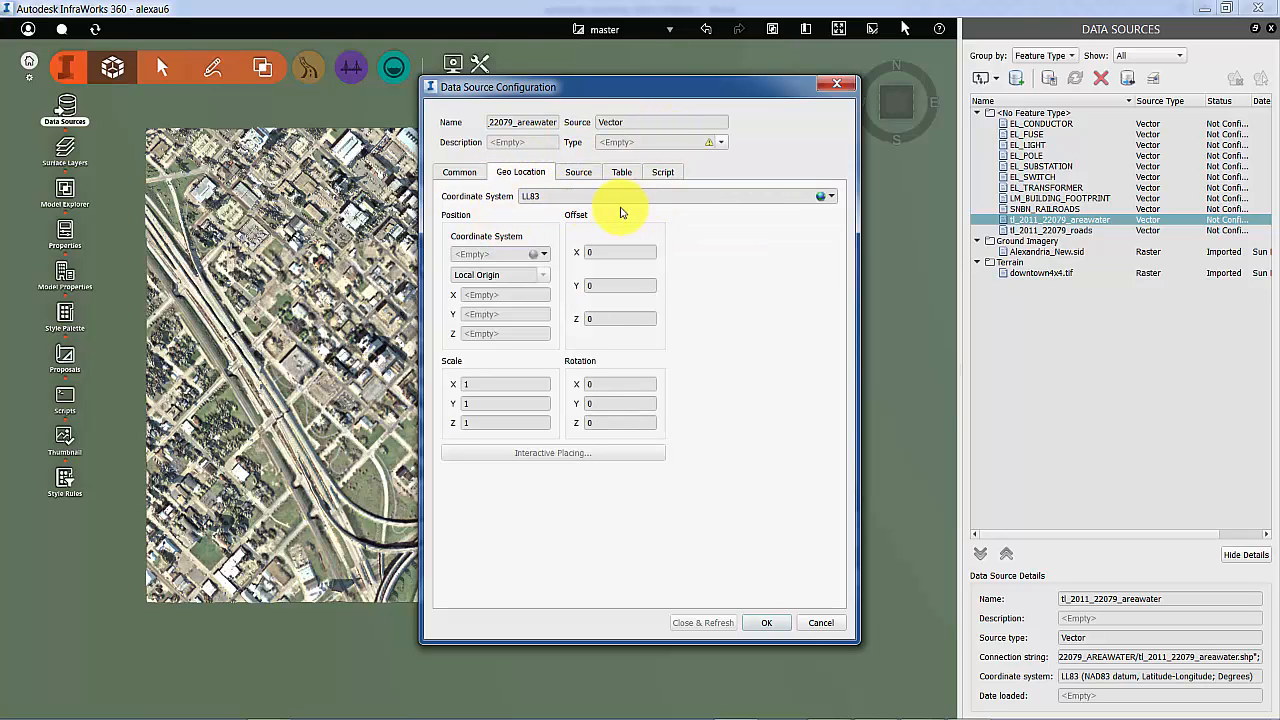
# Set the feature type of the tl_2011_22079_areawater data source to Water Areas.
pyautogui.click(460, 175)
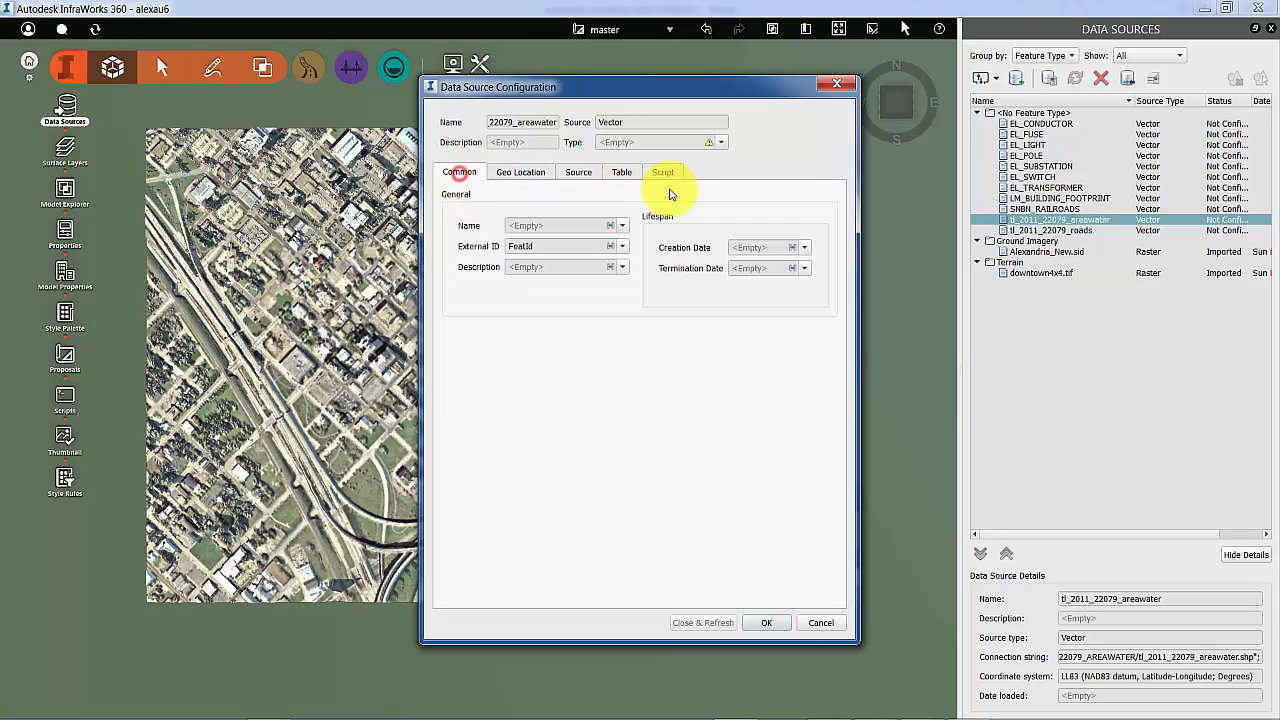
pyautogui.click(720, 142)
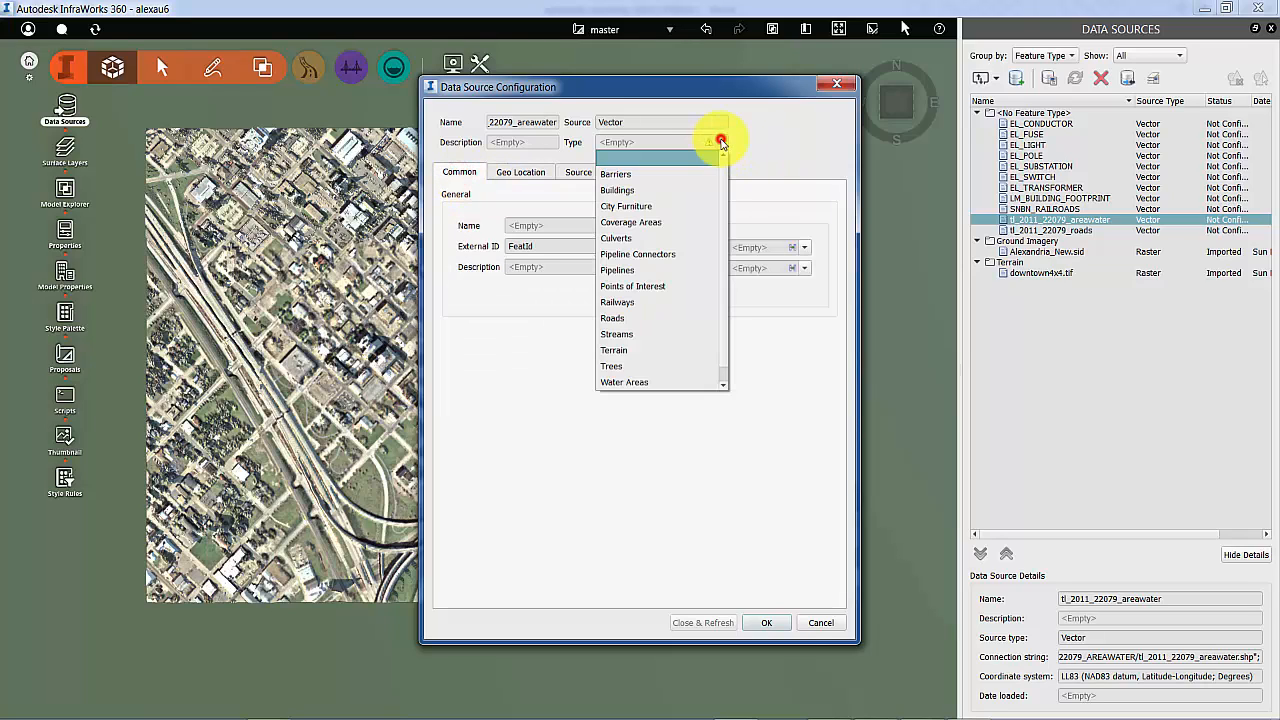
pyautogui.click(647, 383)
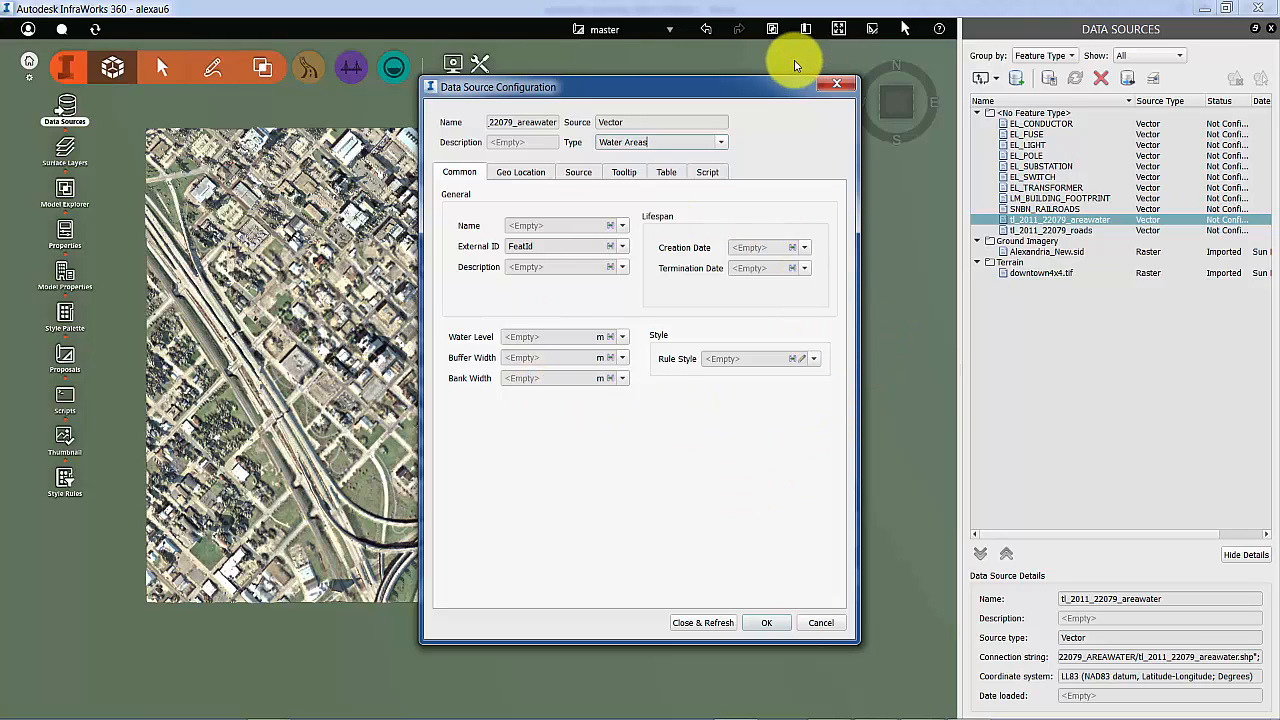
# Assign the SplinedWater style from the WaterArea catalog as the rule style, and close and refresh the areawater source to import it.
pyautogui.click(805, 362)
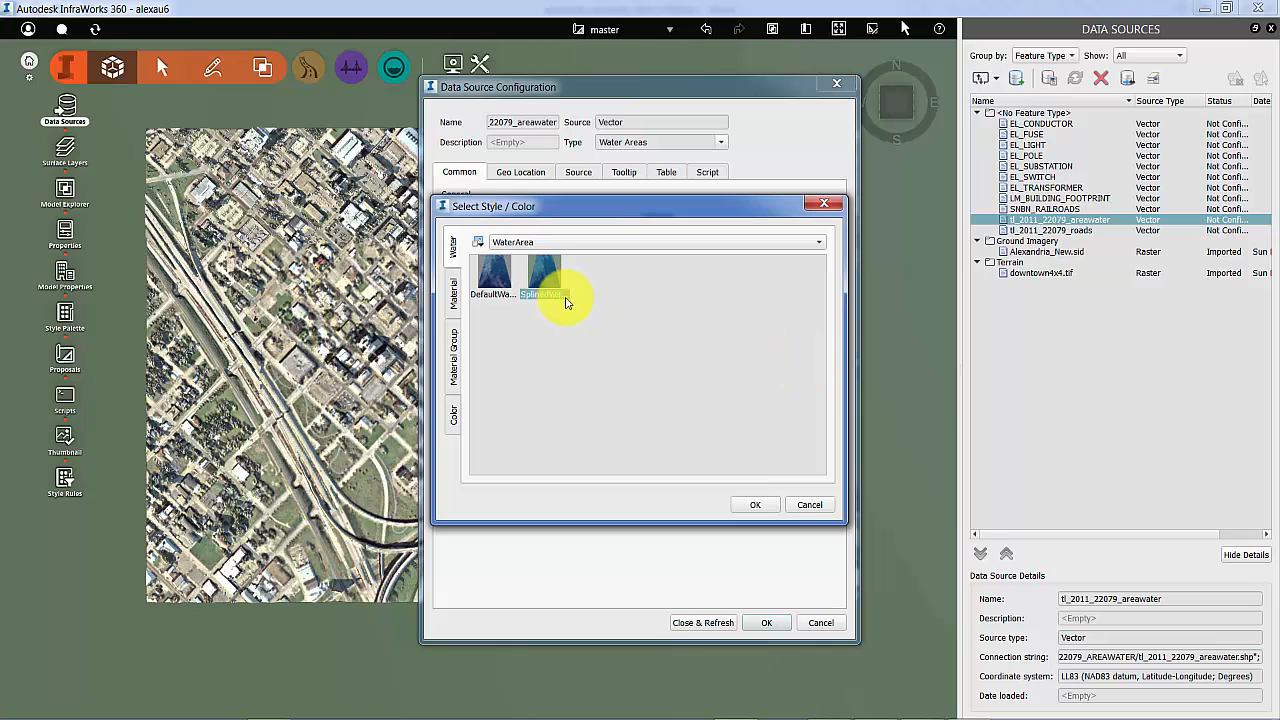
pyautogui.click(493, 280)
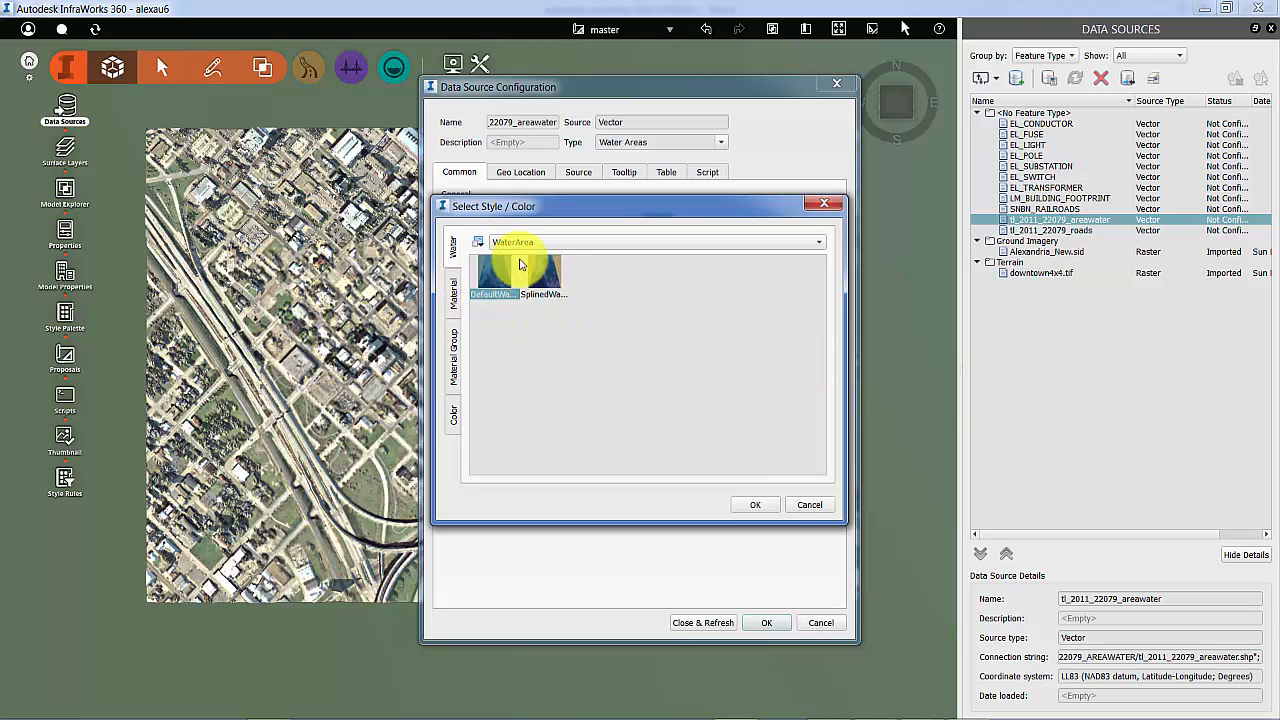
pyautogui.click(545, 278)
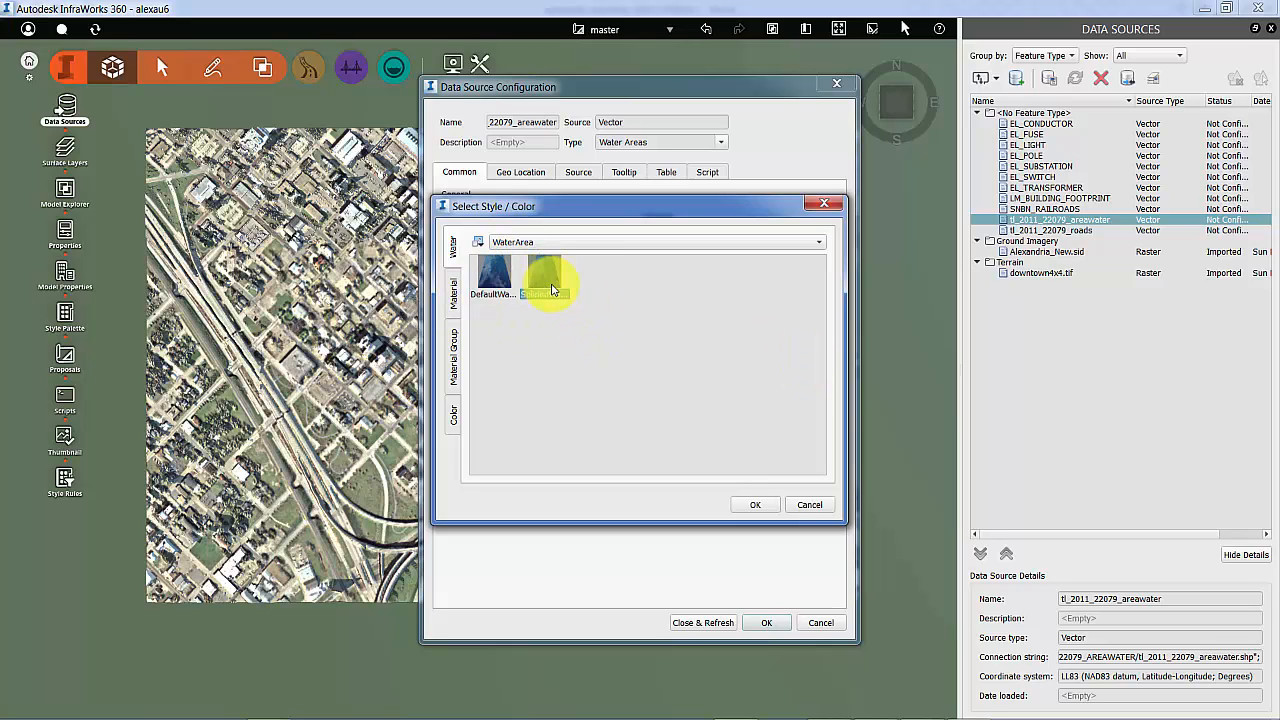
pyautogui.click(752, 505)
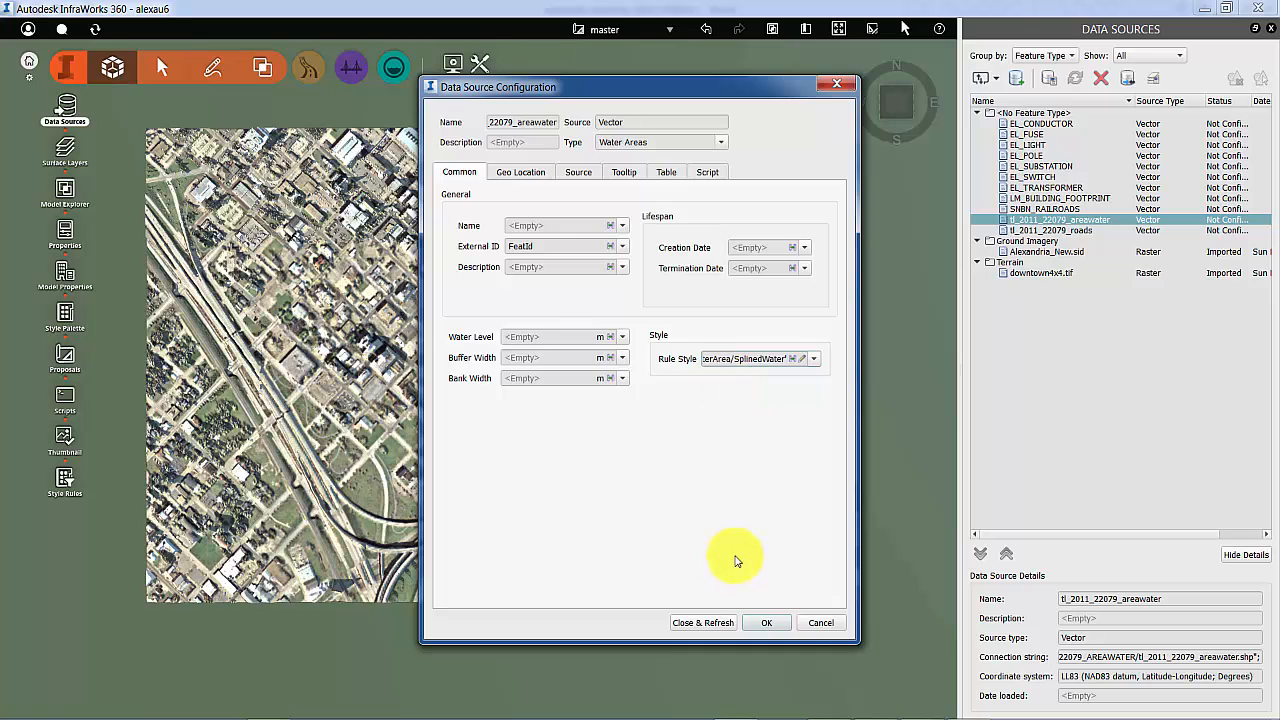
pyautogui.click(701, 624)
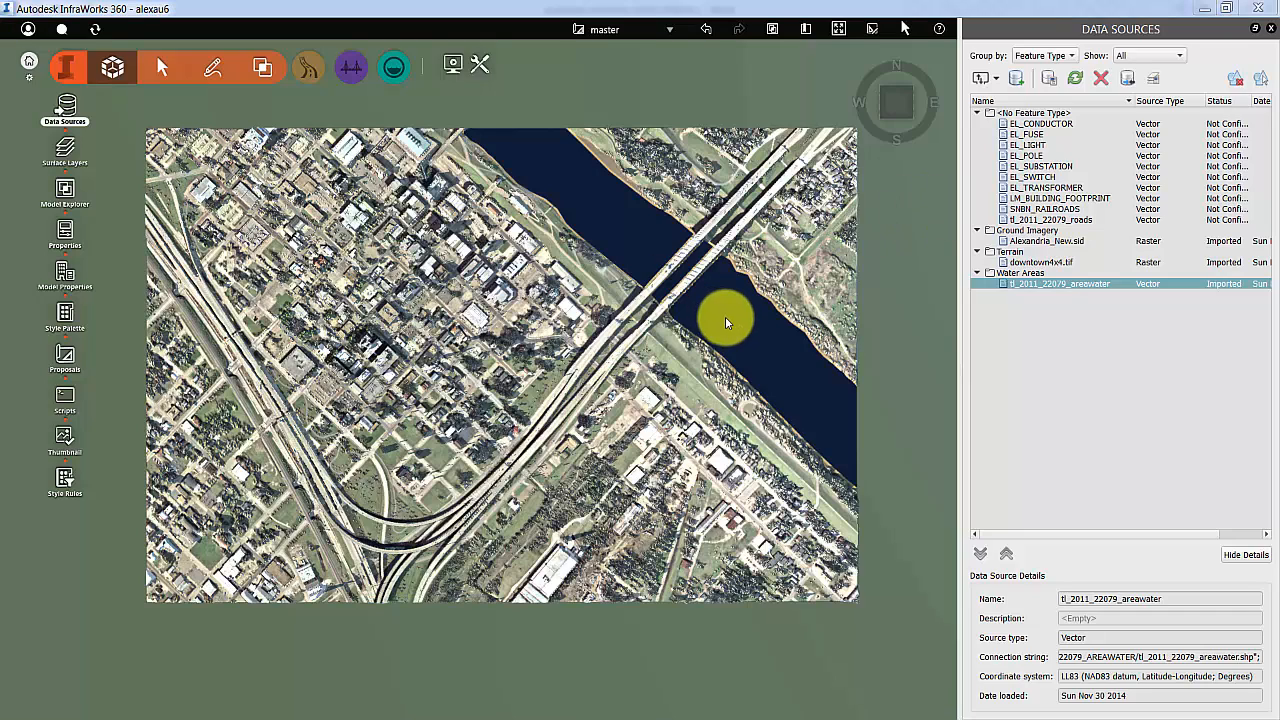
# Switch to AutoCAD Map 3D, select the river polygon northwest of the bridge and compare it with the water area in InfraWorks.
pyautogui.moveTo(708, 370)
pyautogui.mouseDown()
pyautogui.moveTo(701, 287)
pyautogui.moveTo(751, 314)
pyautogui.moveTo(640, 289)
pyautogui.moveTo(662, 305)
pyautogui.mouseUp()
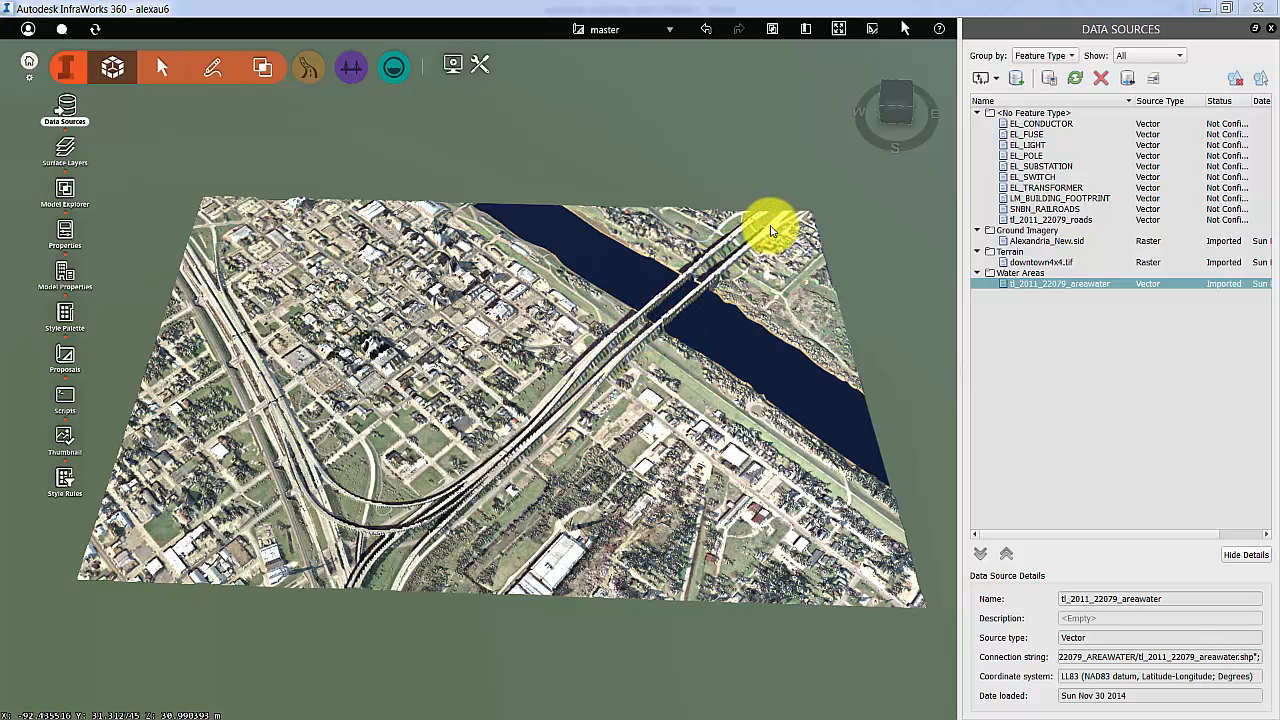
pyautogui.moveTo(663, 366)
pyautogui.mouseDown(button='middle')
pyautogui.moveTo(672, 467)
pyautogui.moveTo(663, 374)
pyautogui.moveTo(680, 349)
pyautogui.moveTo(650, 360)
pyautogui.mouseUp(button='middle')
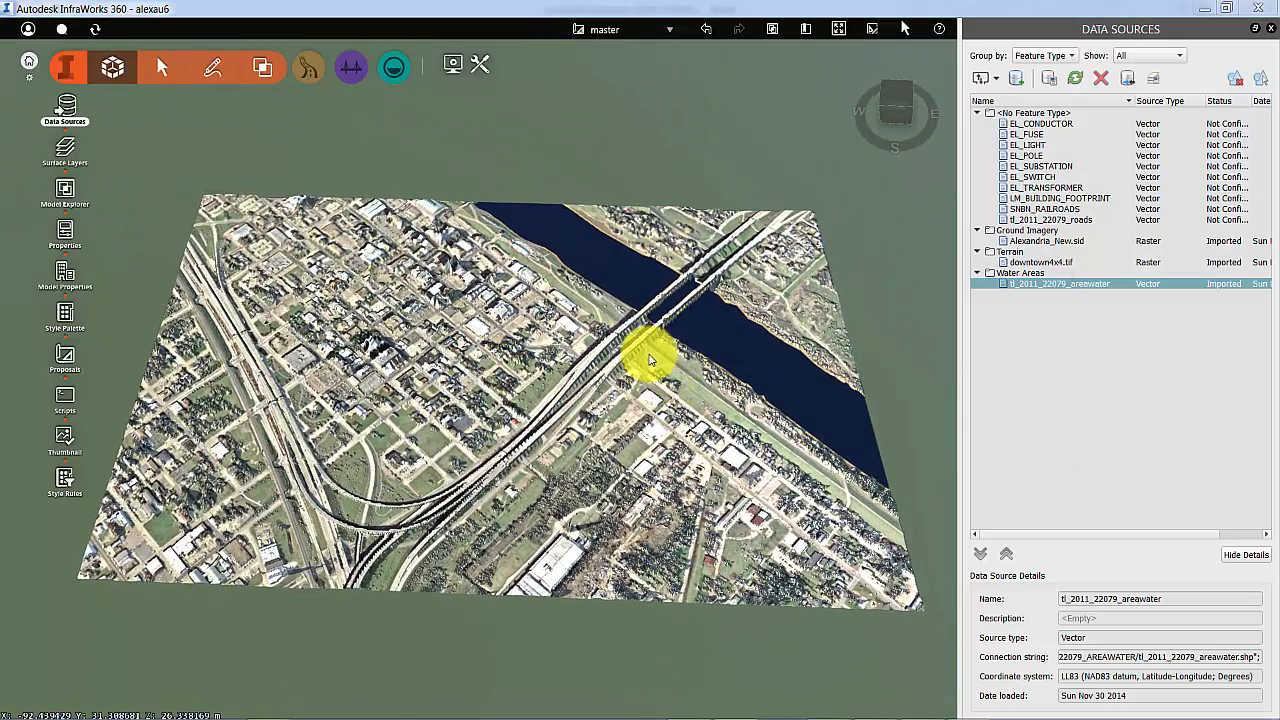
pyautogui.hotkey('alt', 'Tab')
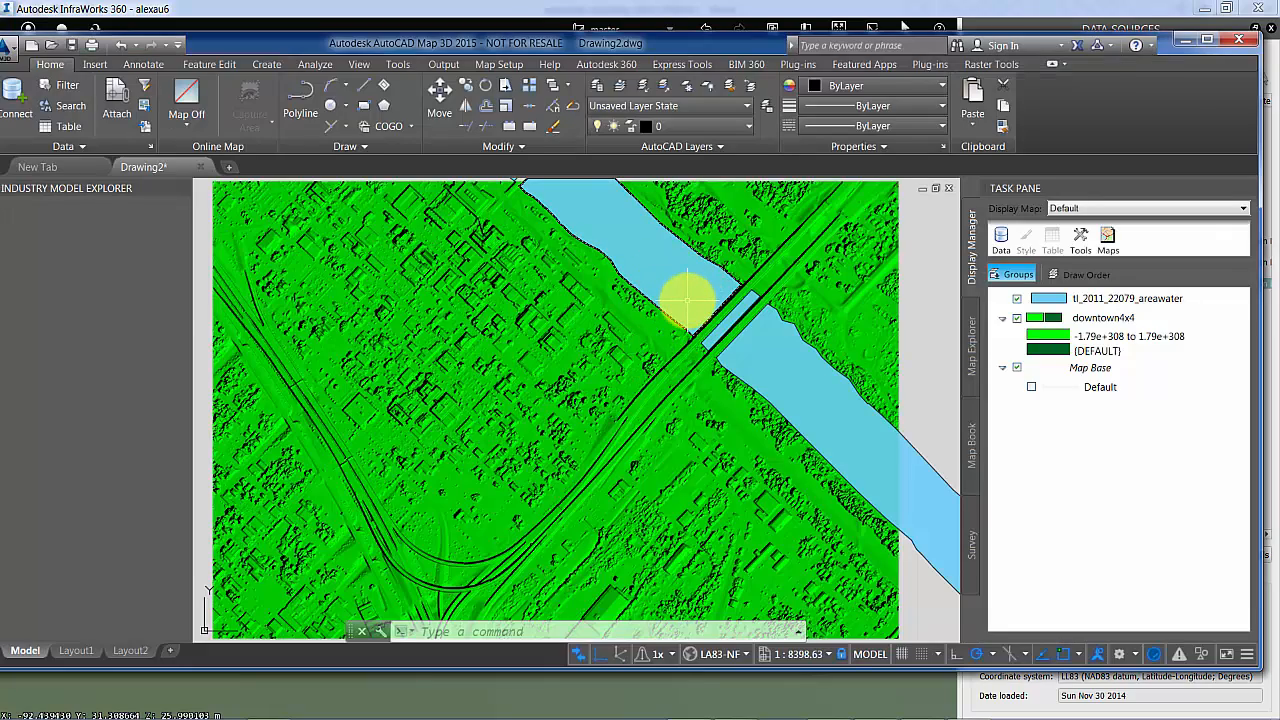
pyautogui.click(686, 296)
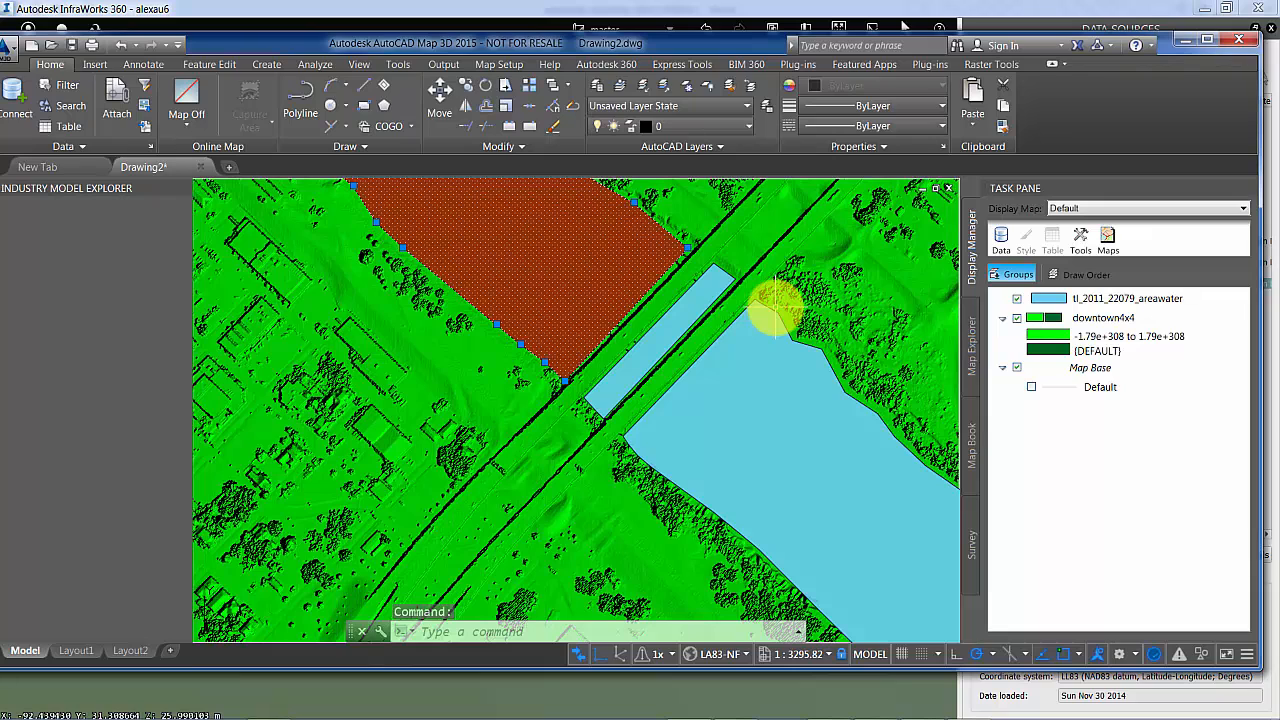
pyautogui.hotkey('alt', 'Tab')
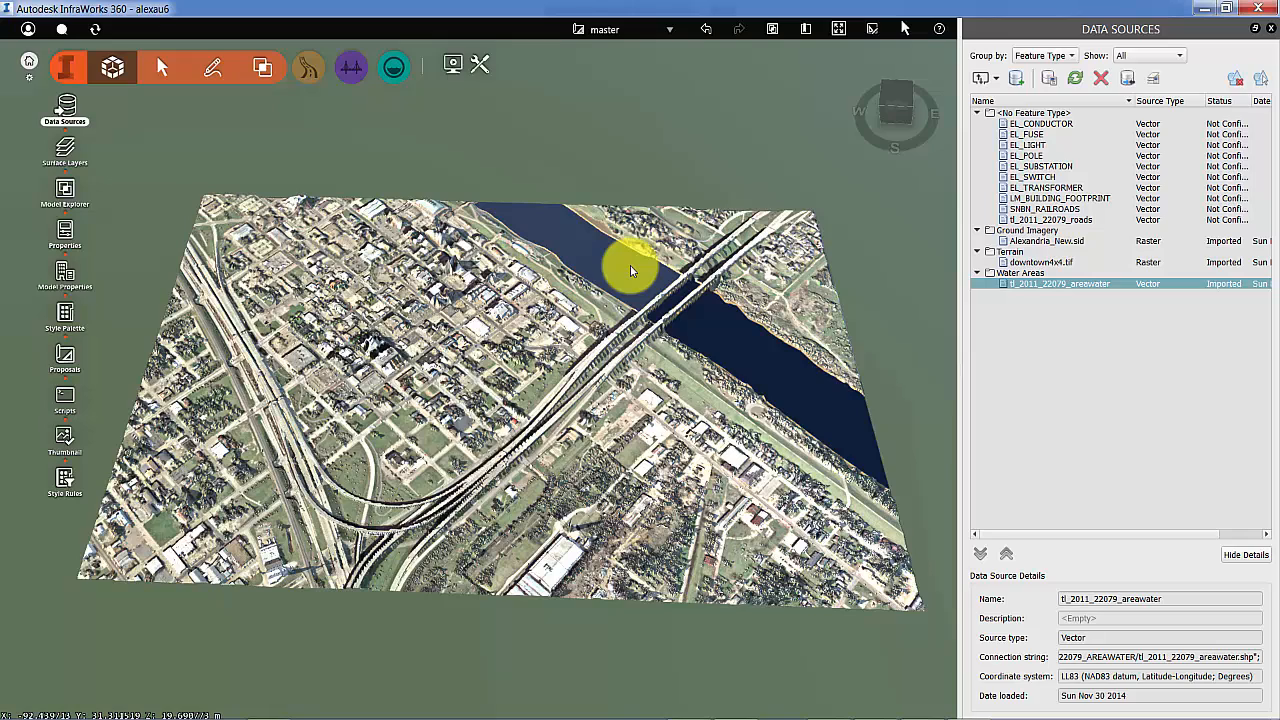
pyautogui.hotkey('alt', 'Tab')
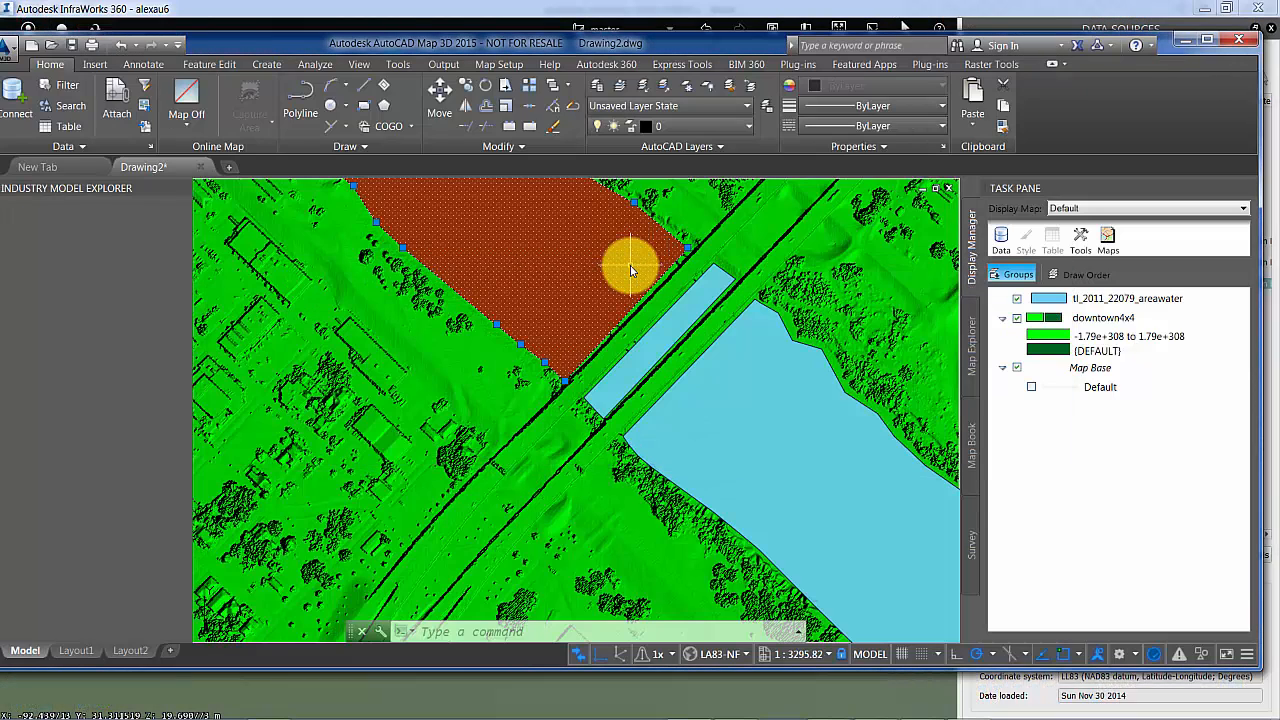
# Stretch a corner vertex of the northwest river polygon and a southwest-bank vertex of the southeast polygon, and check in the edited features.
pyautogui.click(687, 247)
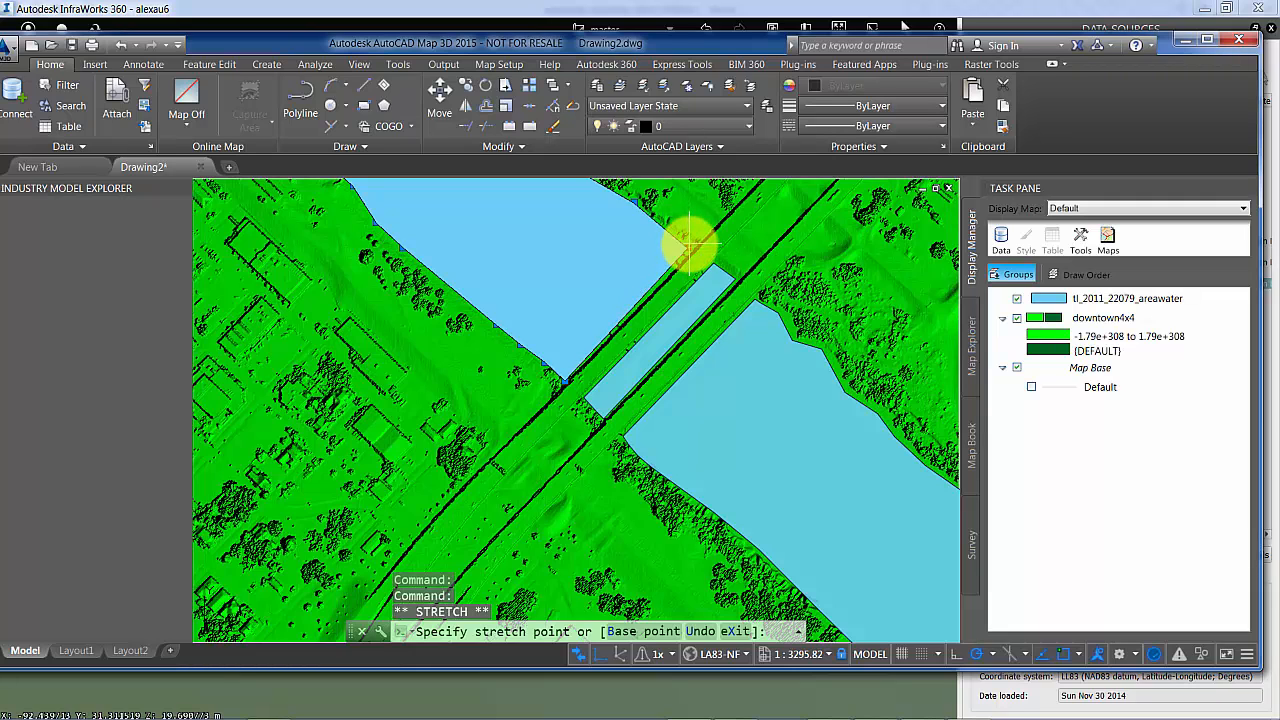
pyautogui.click(690, 245)
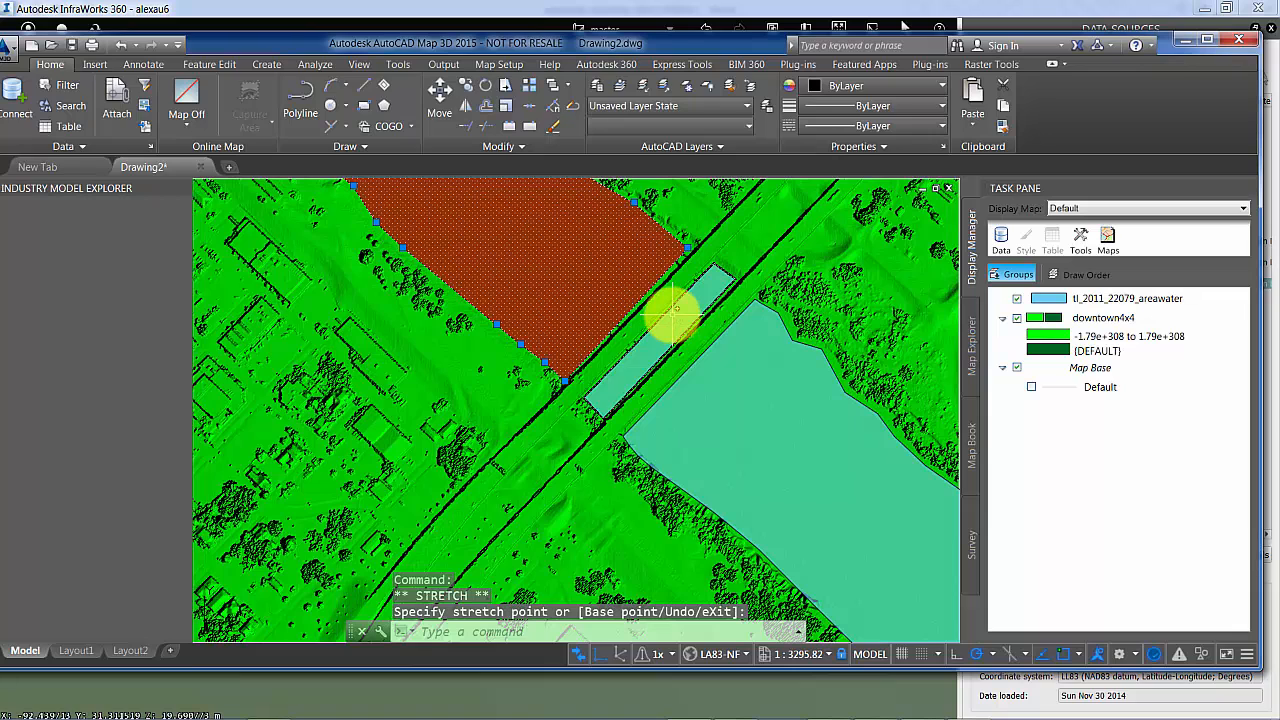
pyautogui.click(645, 445)
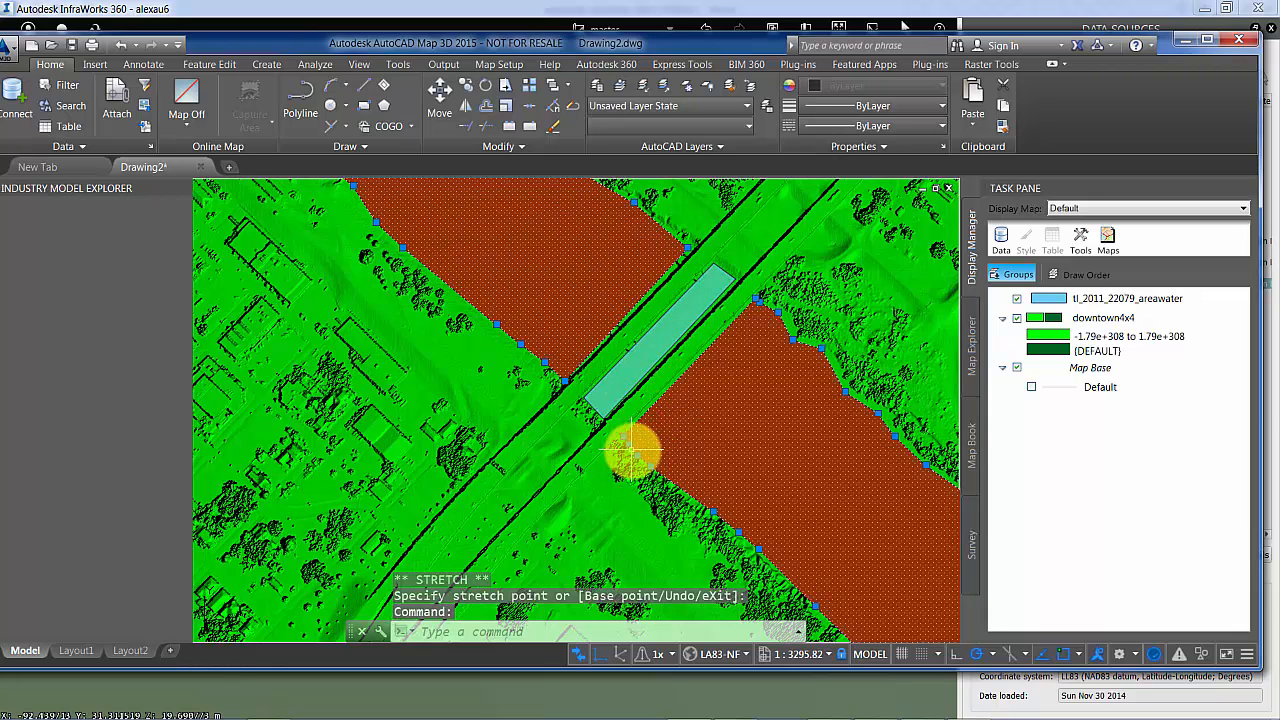
pyautogui.click(652, 464)
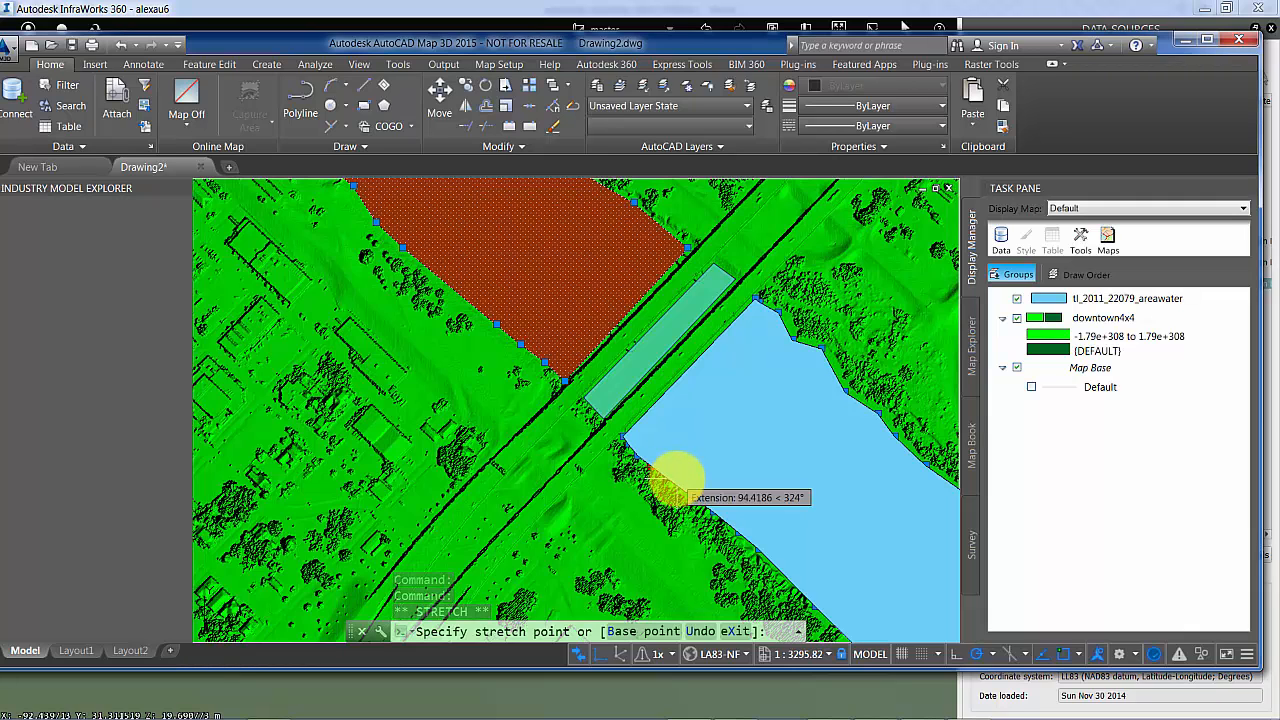
pyautogui.click(674, 476)
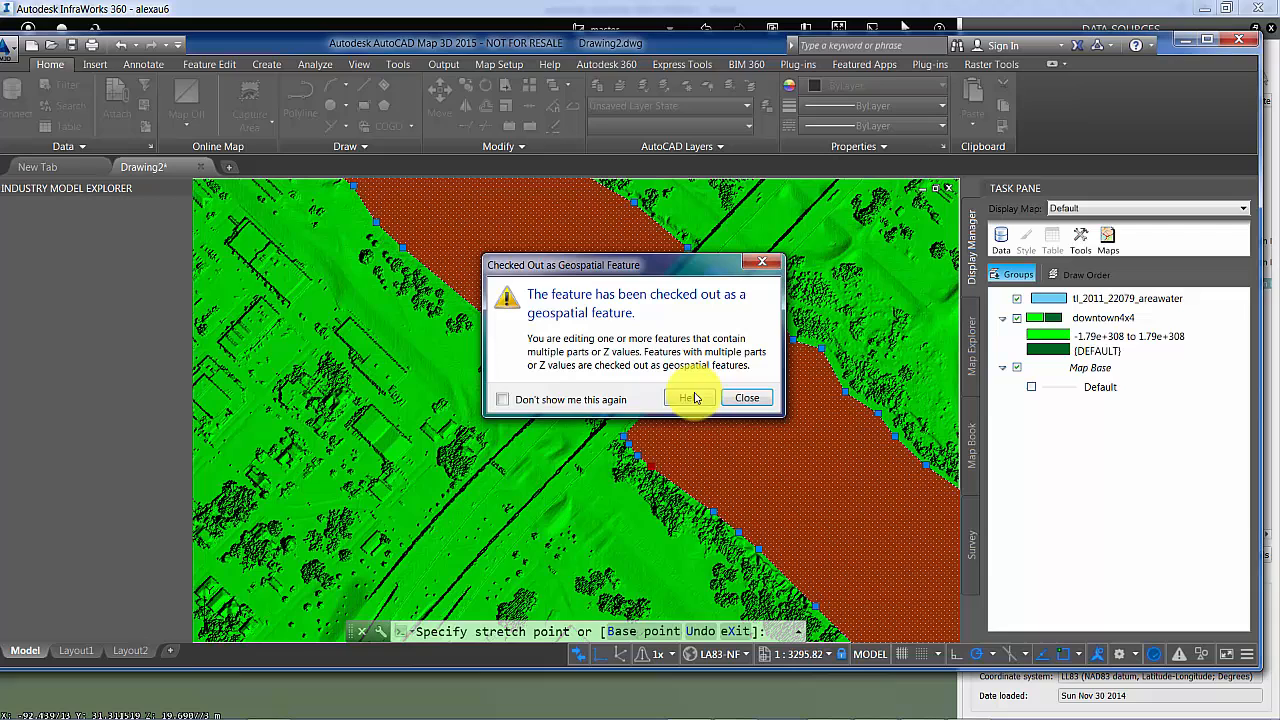
pyautogui.click(747, 398)
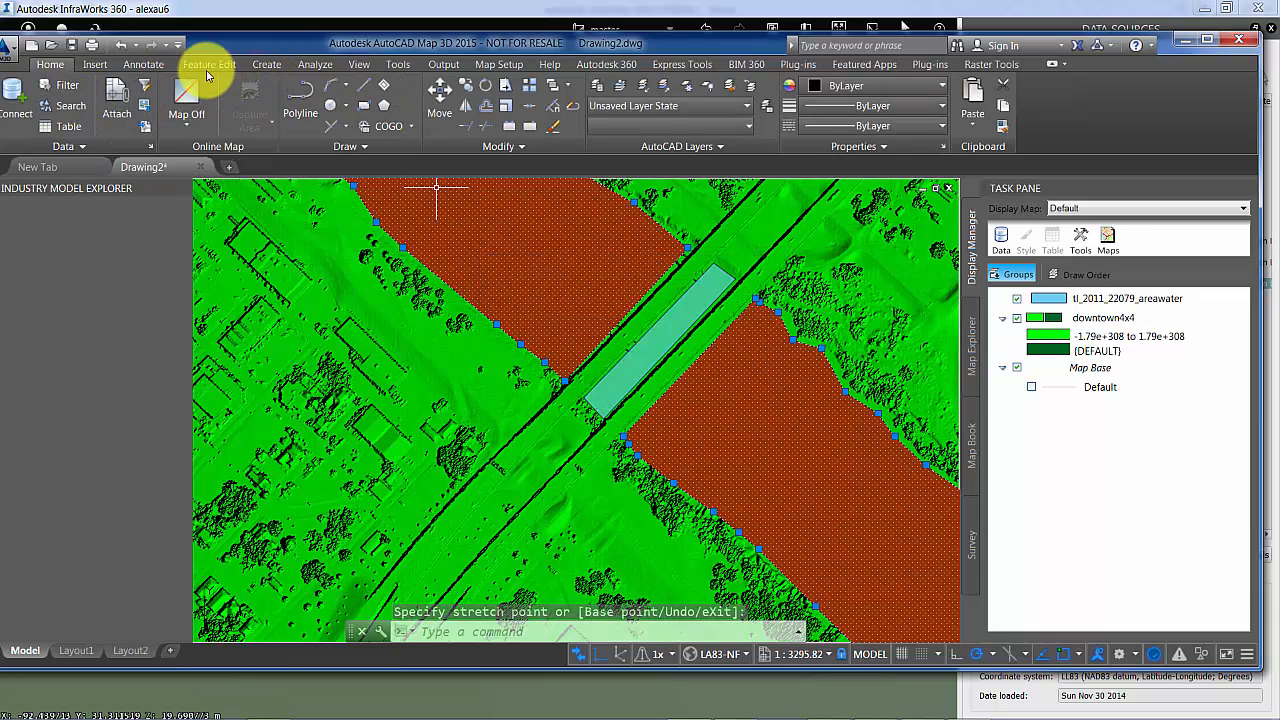
pyautogui.click(207, 68)
pyautogui.click(41, 95)
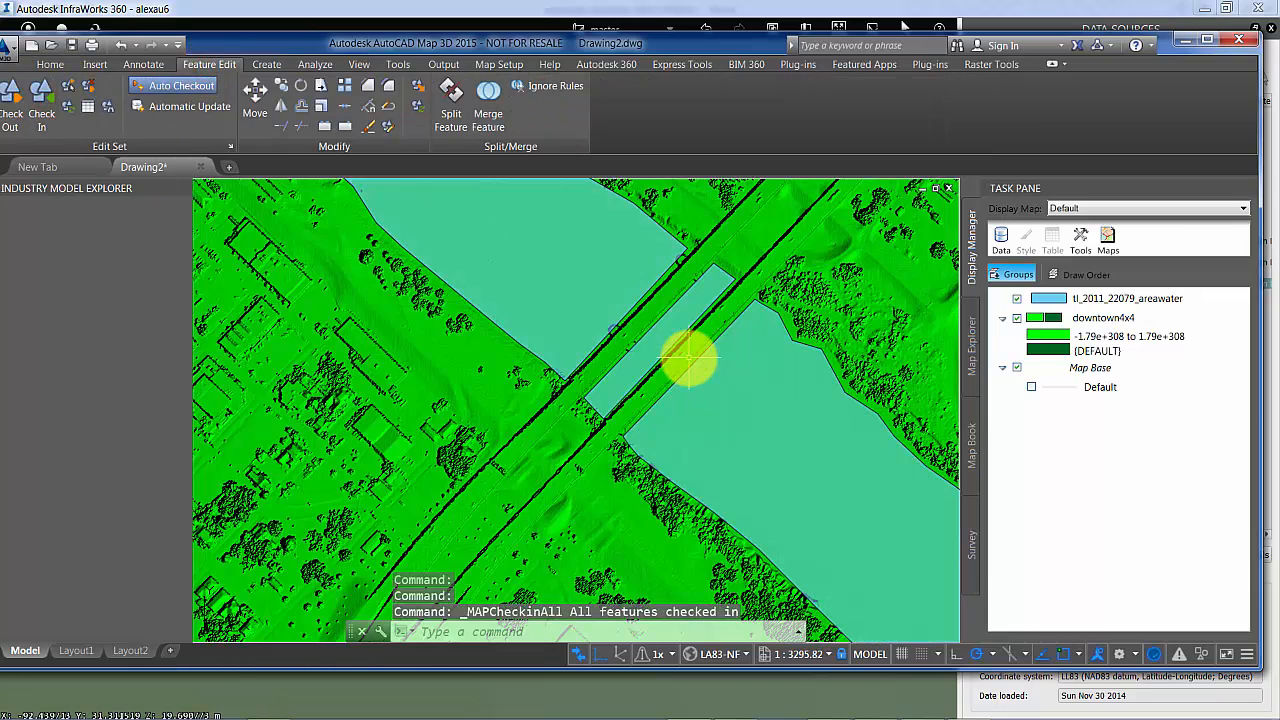
# Switch back to InfraWorks, refresh the tl_2011_22079_areawater data source and inspect the river around the bridge.
pyautogui.hotkey('alt', 'Tab')
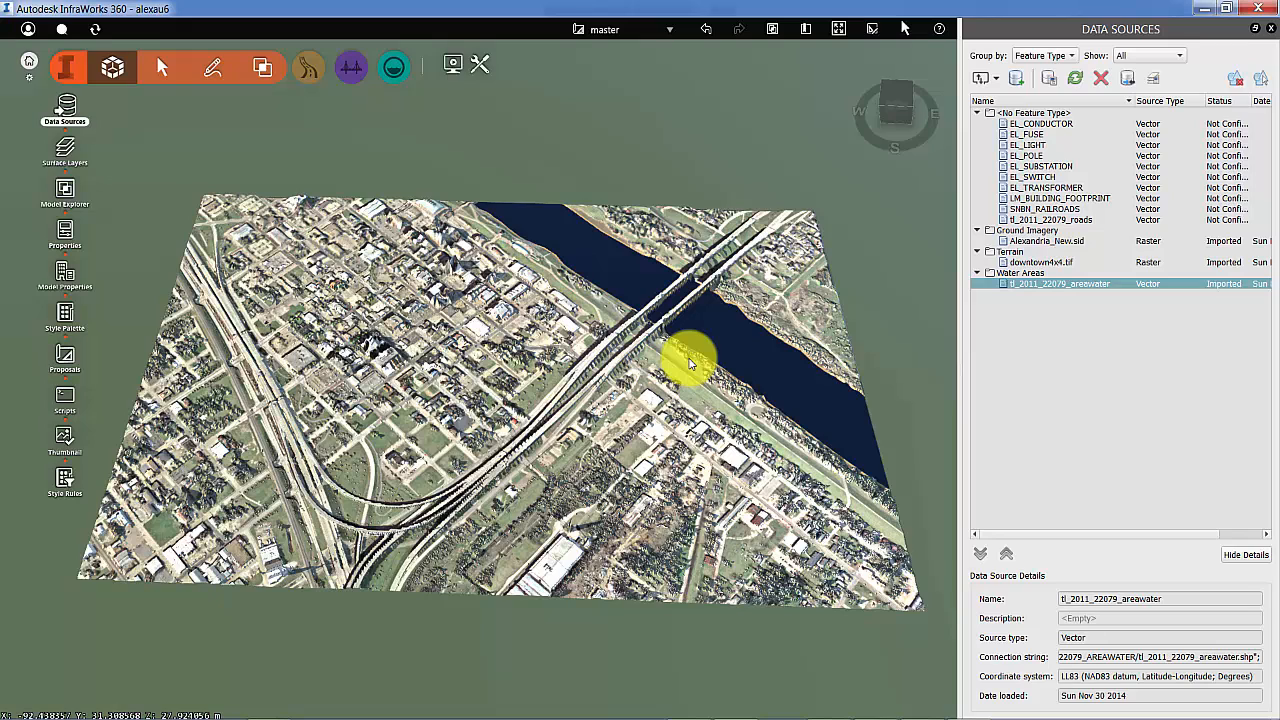
pyautogui.rightClick(1097, 286)
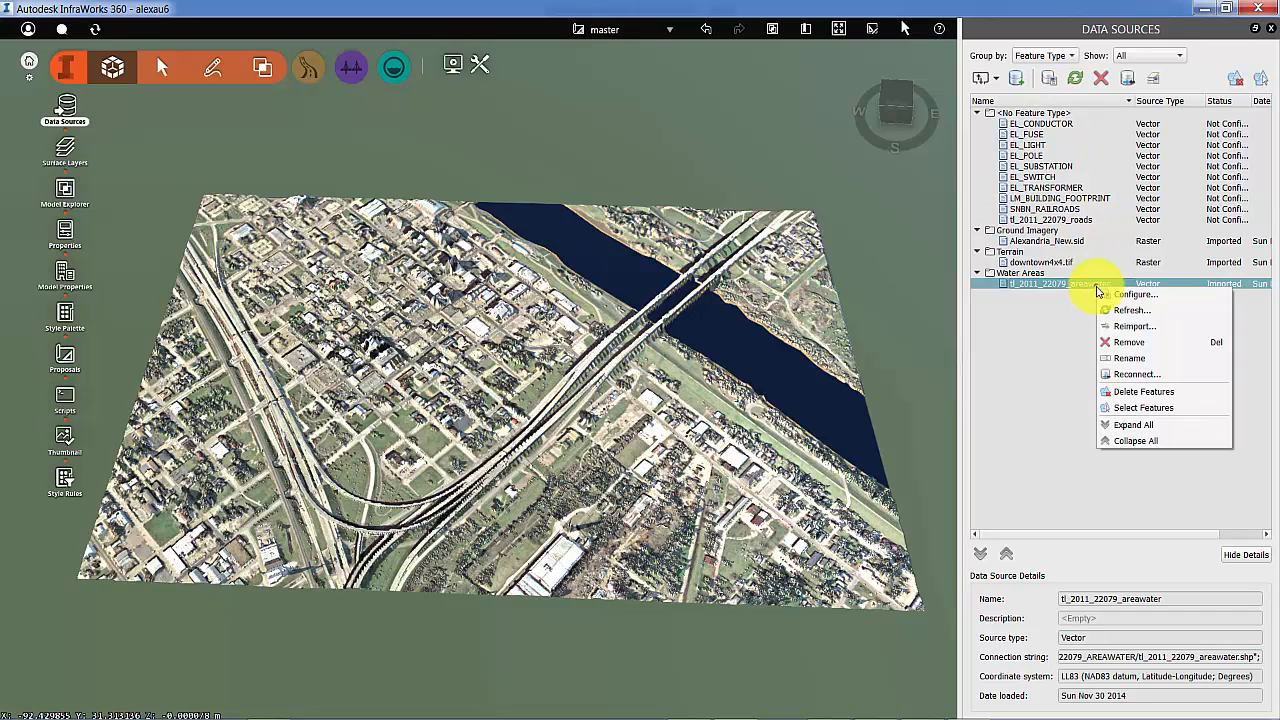
pyautogui.click(1130, 310)
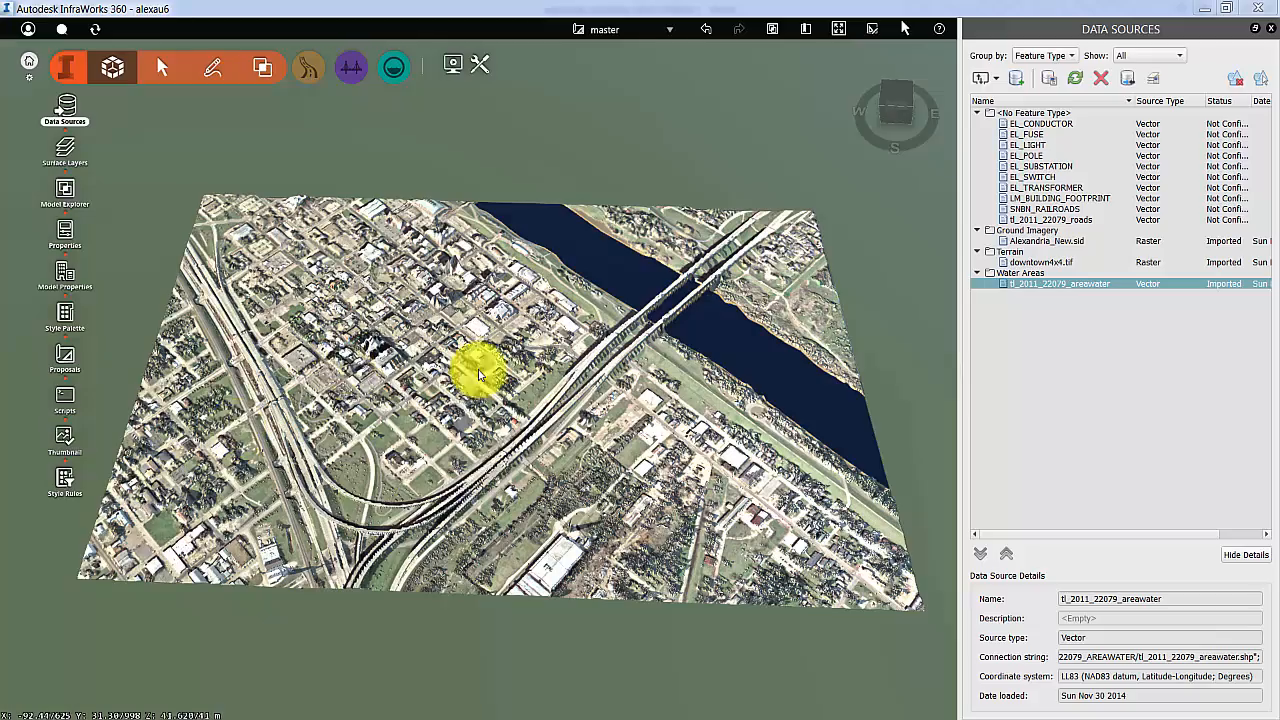
pyautogui.moveTo(549, 455); pyautogui.dragTo(555, 535)
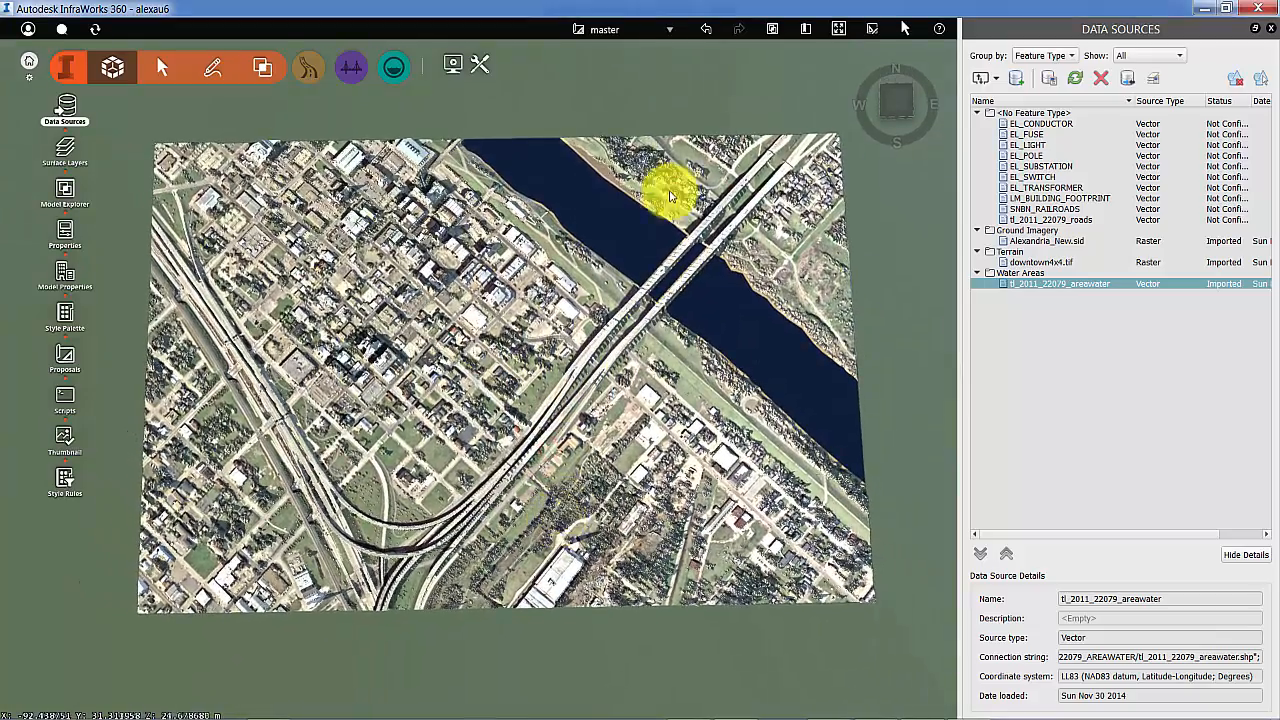
pyautogui.scroll(1, 698, 239)
pyautogui.scroll(3, 698, 239)
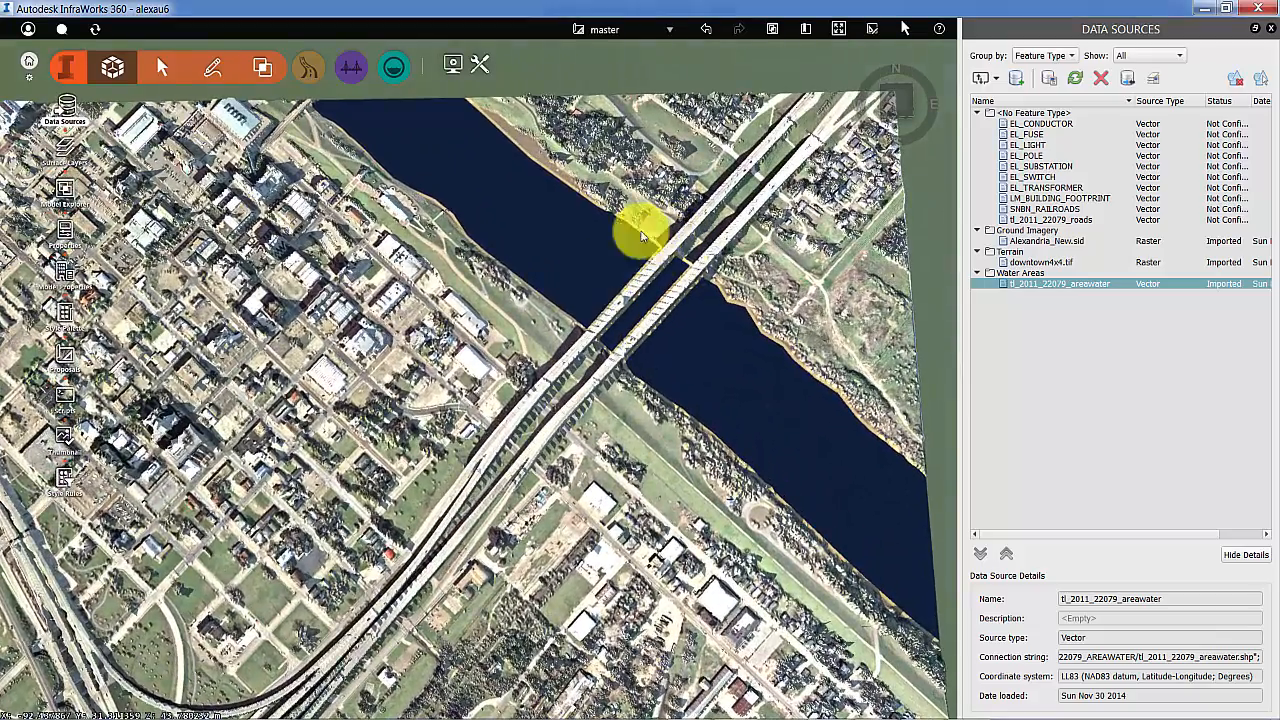
pyautogui.scroll(-4, 617, 290)
pyautogui.moveTo(557, 343)
pyautogui.mouseDown()
pyautogui.moveTo(543, 306)
pyautogui.moveTo(551, 434)
pyautogui.moveTo(471, 414)
pyautogui.moveTo(500, 394)
pyautogui.moveTo(518, 400)
pyautogui.mouseUp()
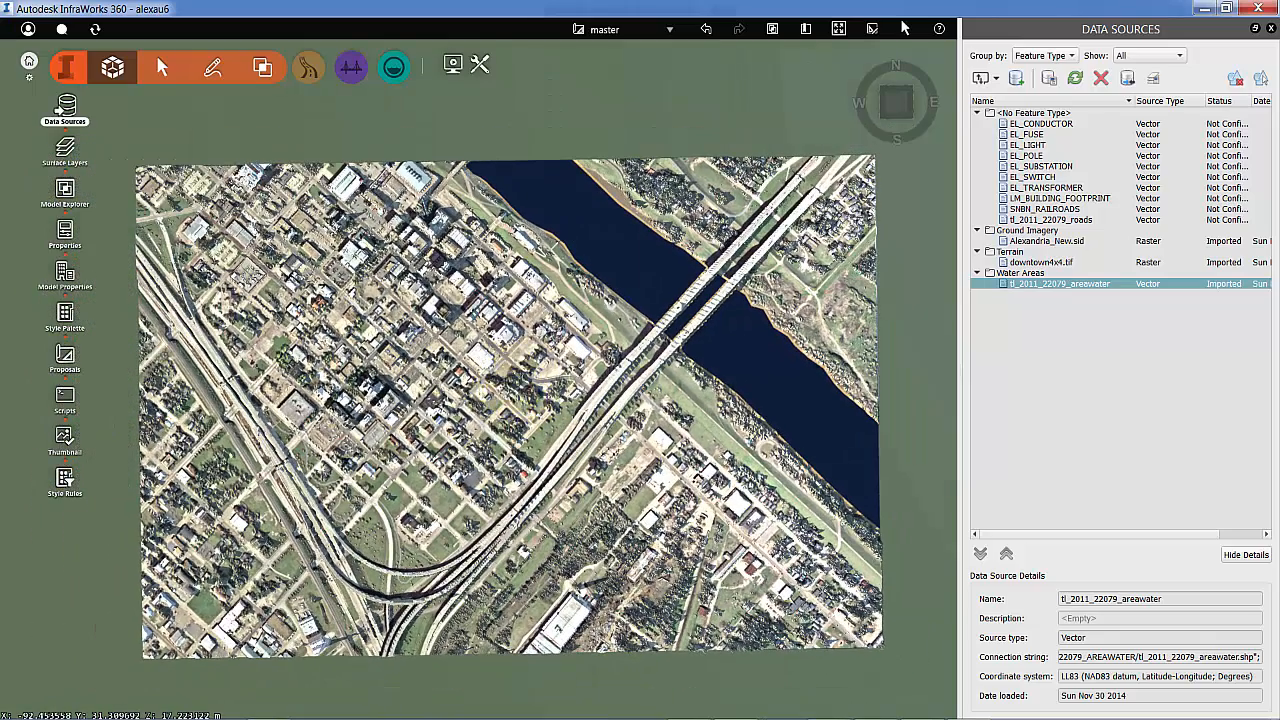